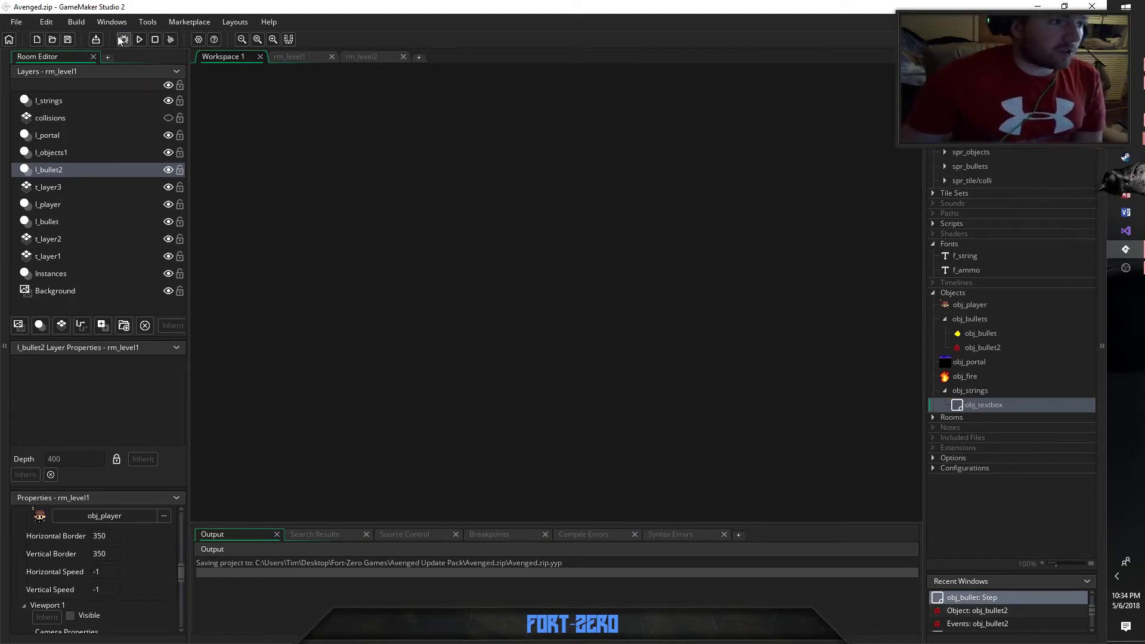
- Open GameMaker's Build menu for the Avenged project
click(76, 23)
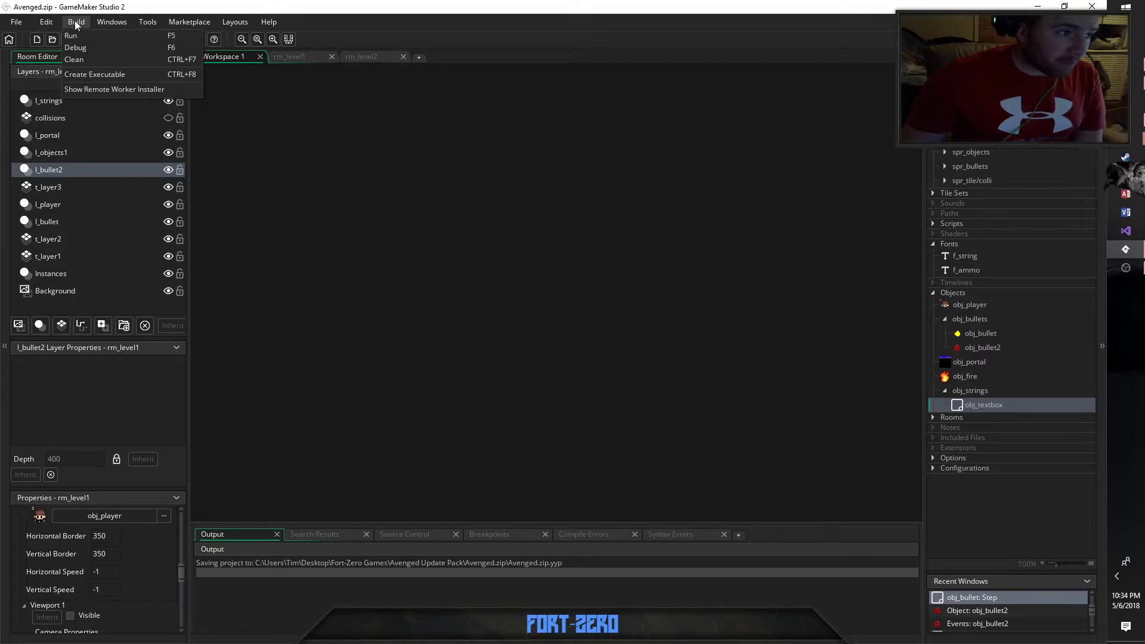
- Package Avenged as a zip executable saved to Desktop > Fort-Zero Games > Avenged
click(98, 74)
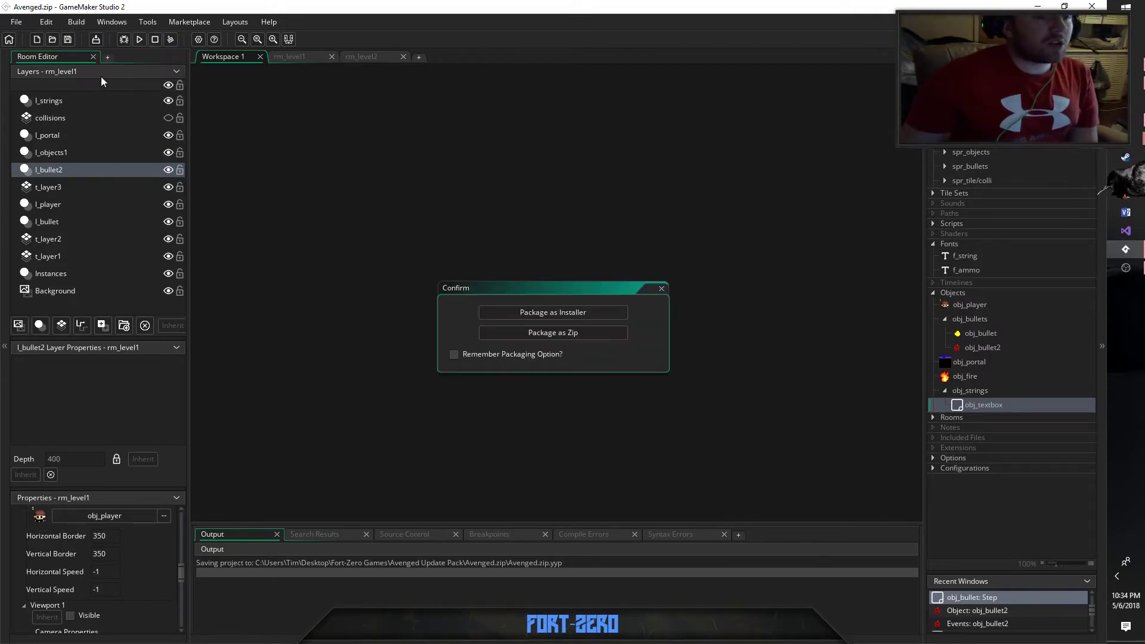
click(565, 334)
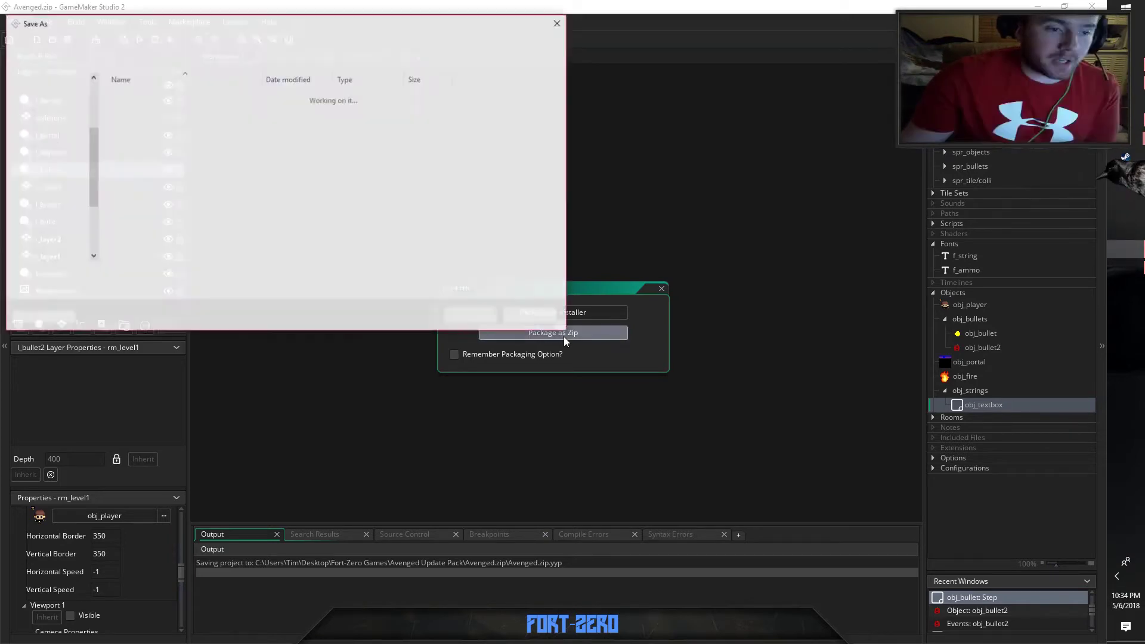
click(46, 160)
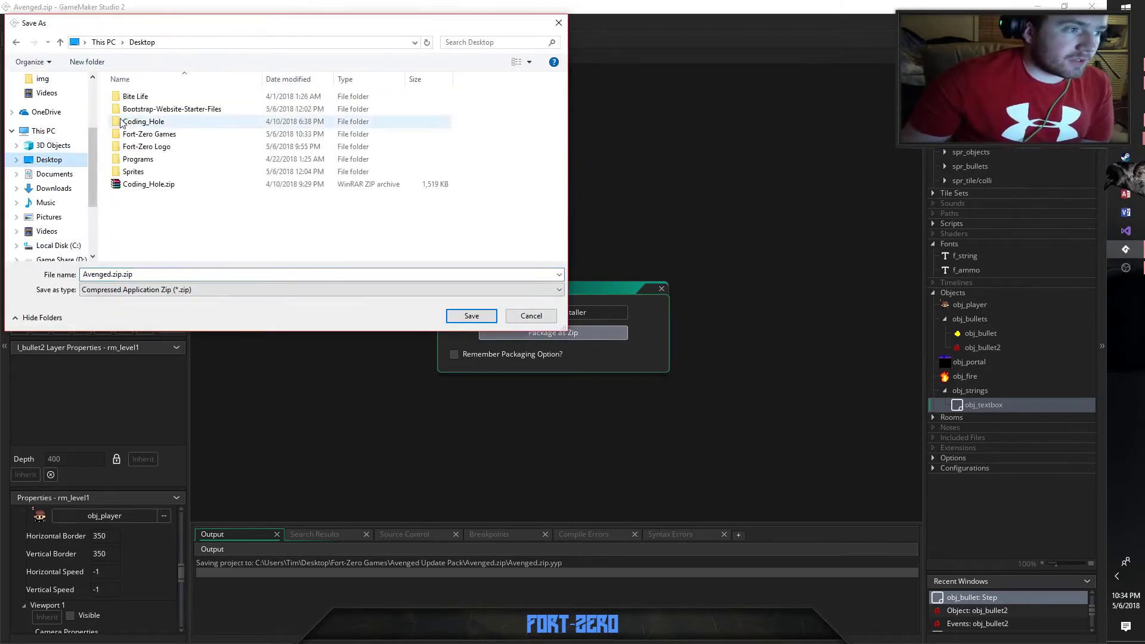
double_click(151, 138)
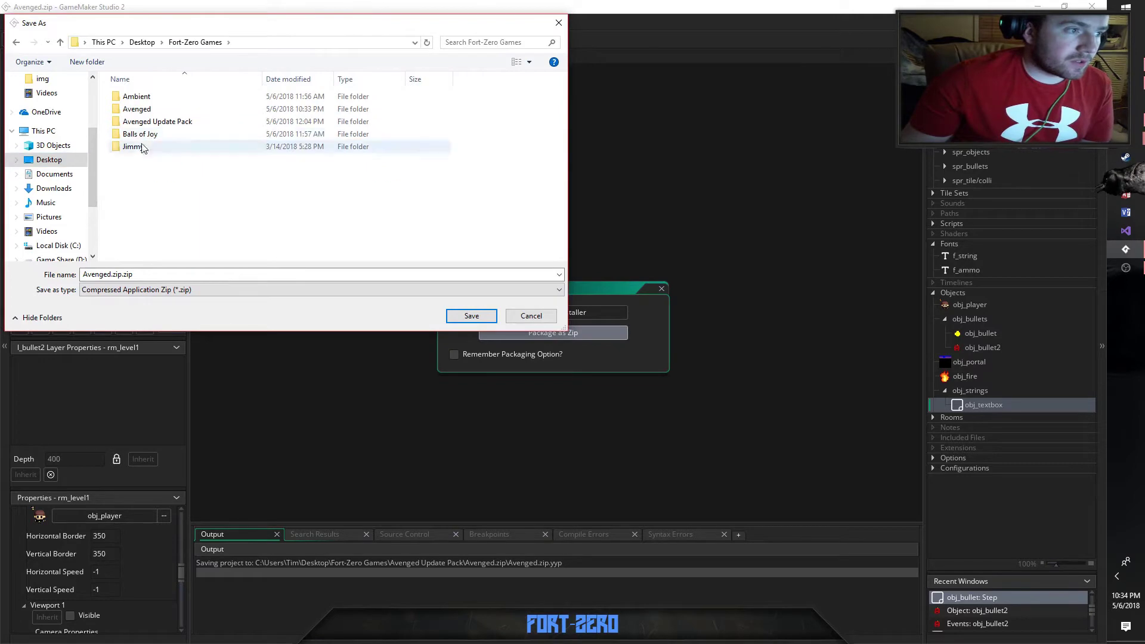
double_click(137, 109)
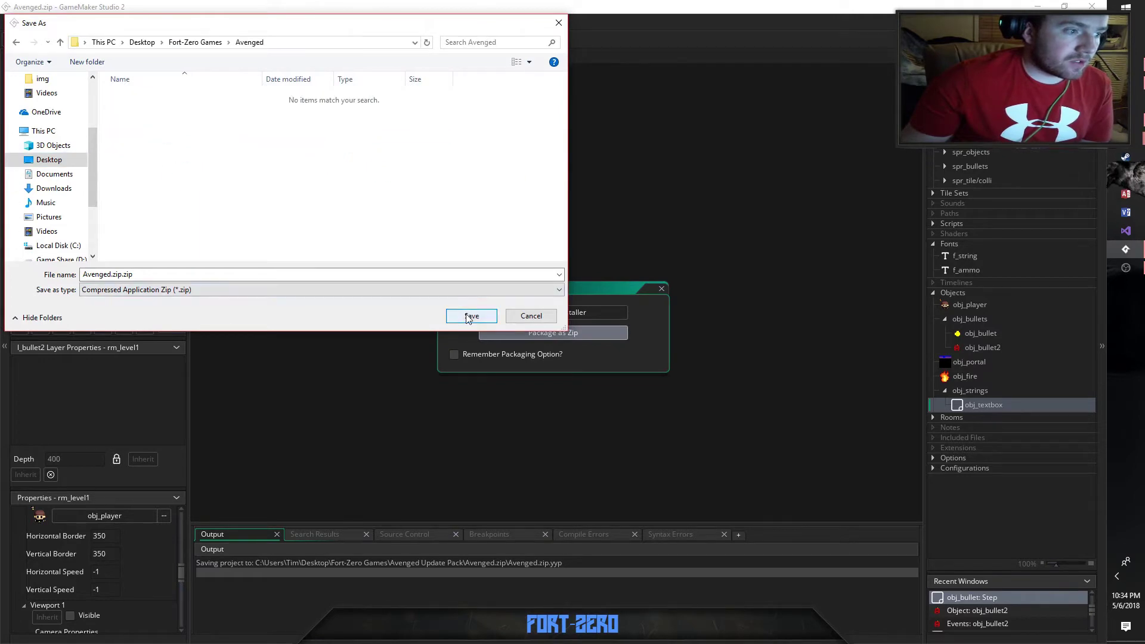
click(468, 316)
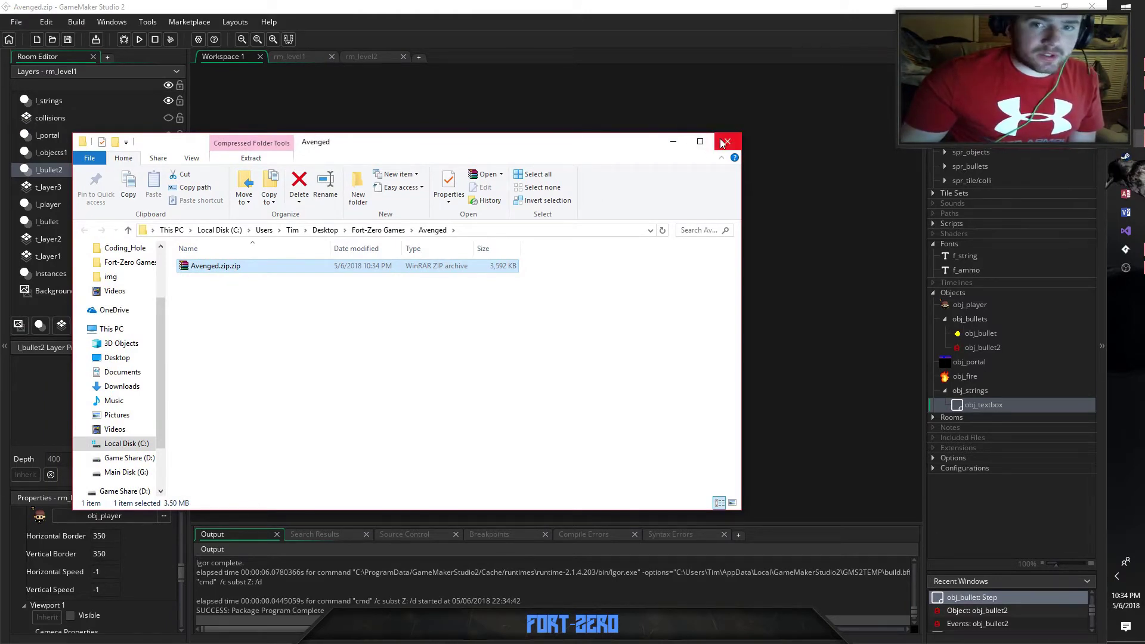
- Close File Explorer after checking the packaged Avenged.zip.zip (3,592 KB)
click(724, 143)
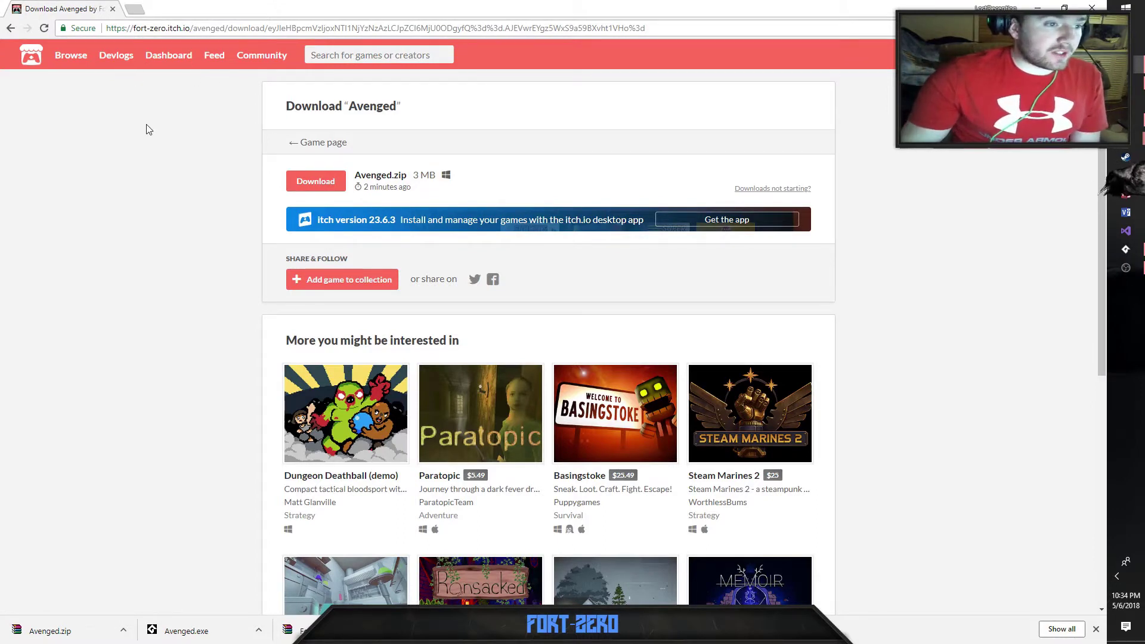
- Go from the Top games listing to the Creator Dashboard and open Avenged's edit page
click(67, 79)
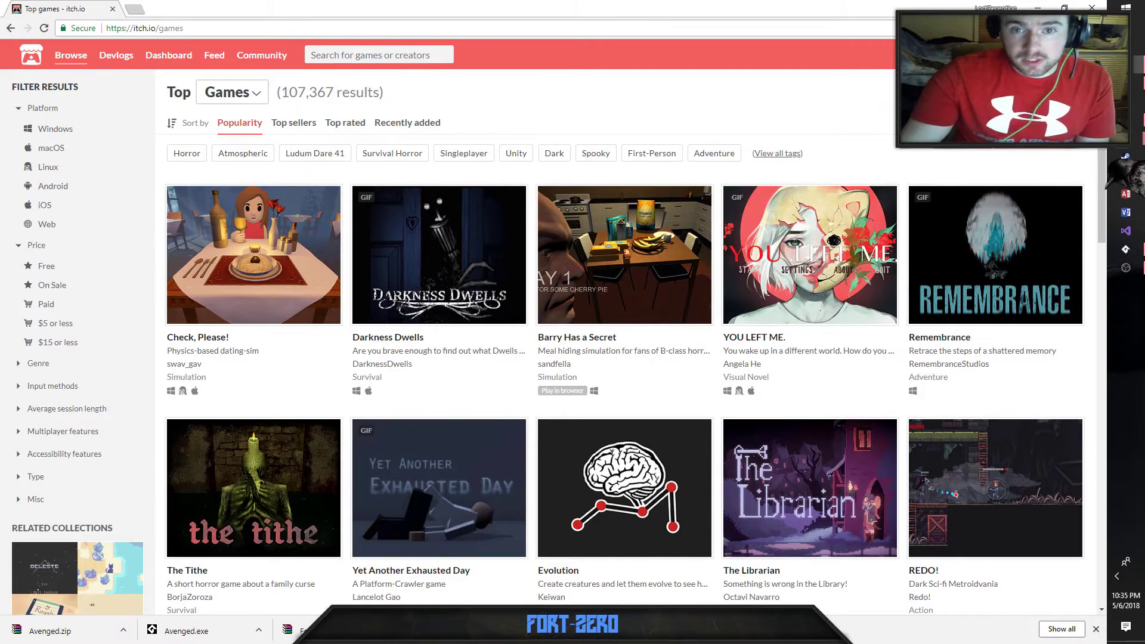
click(1055, 54)
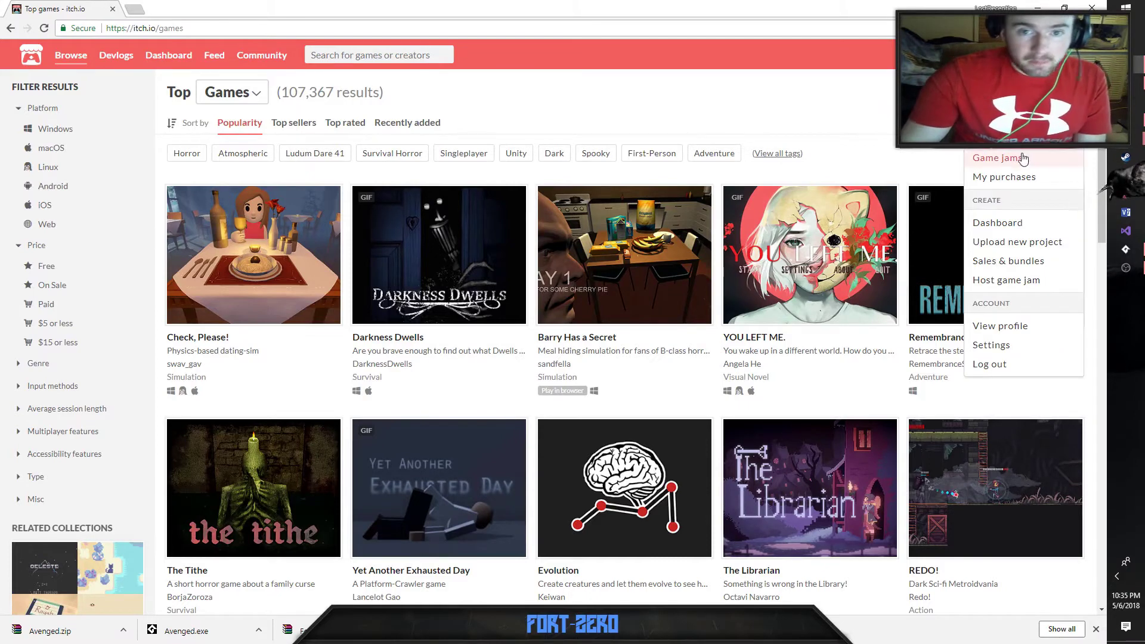
click(1012, 224)
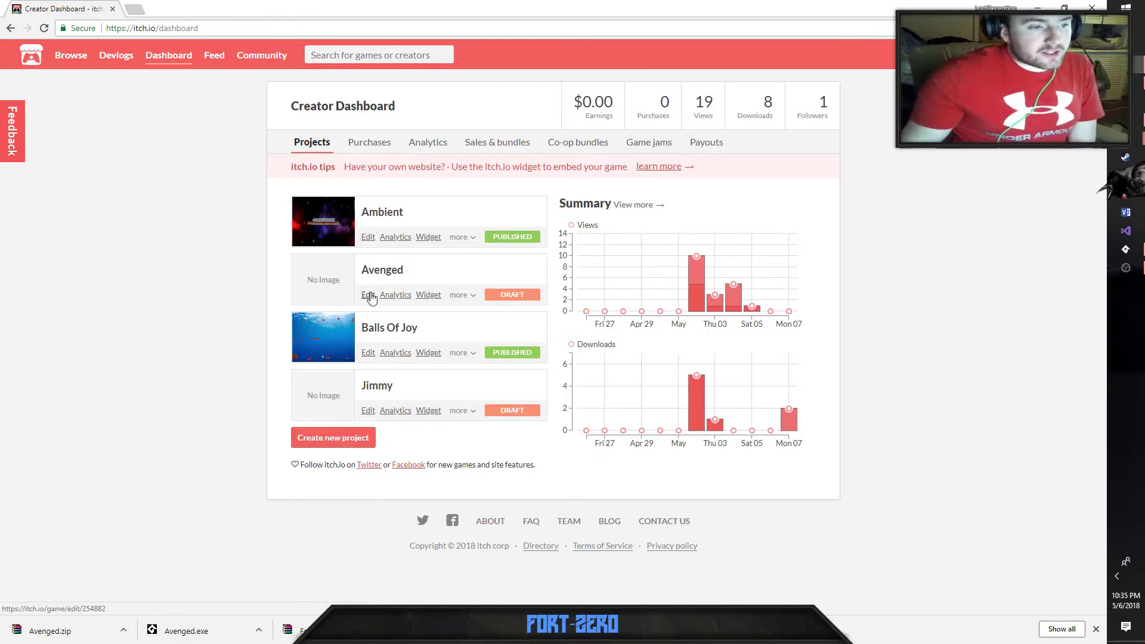
click(368, 296)
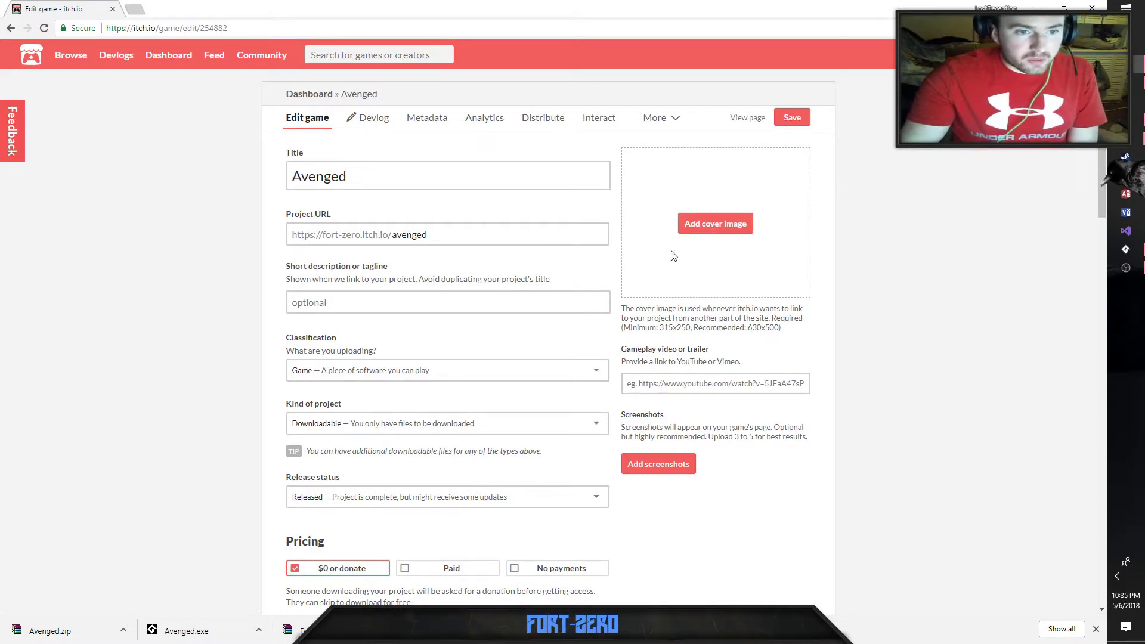
- Review Avenged's project URL, keep release status as Released, and scroll down to Uploads
click(455, 230)
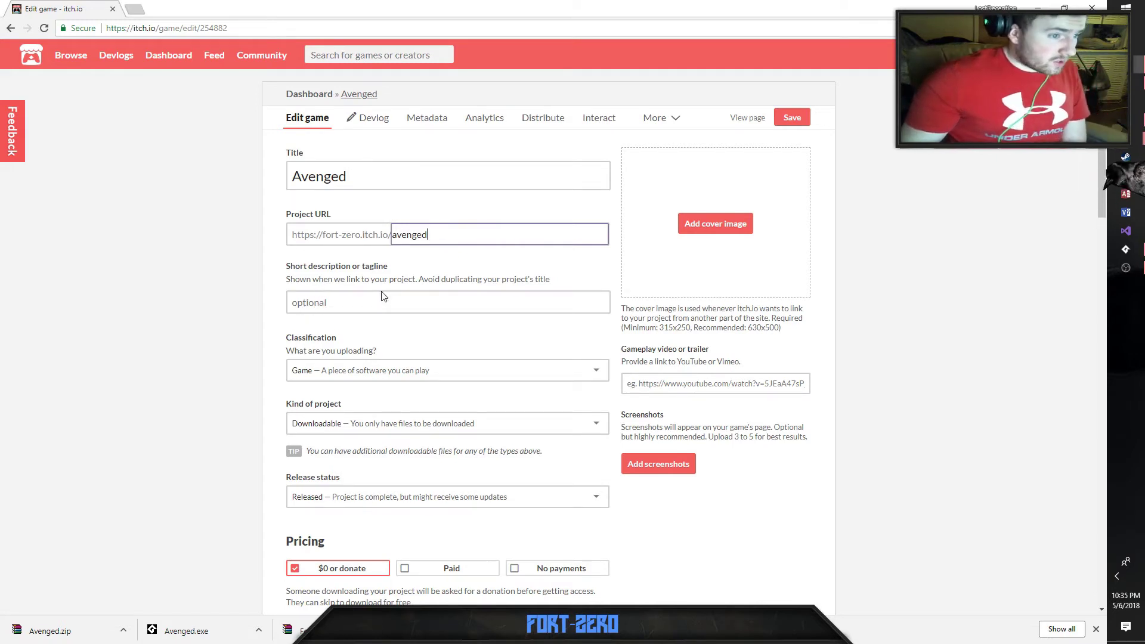
scroll(382, 225, down, 3)
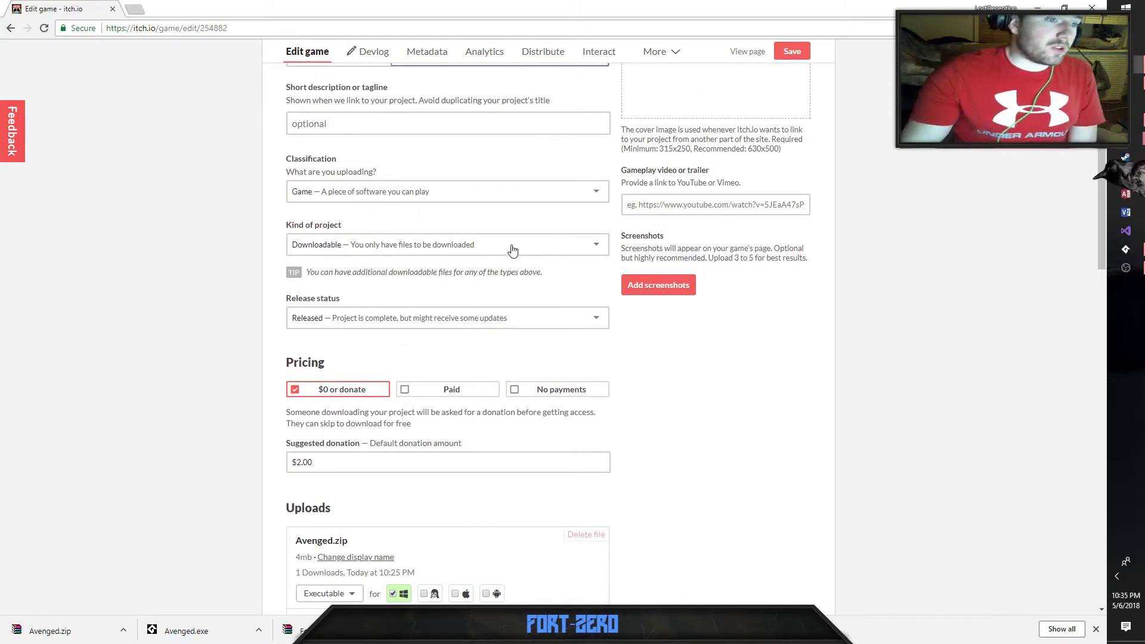
scroll(471, 257, down, 1)
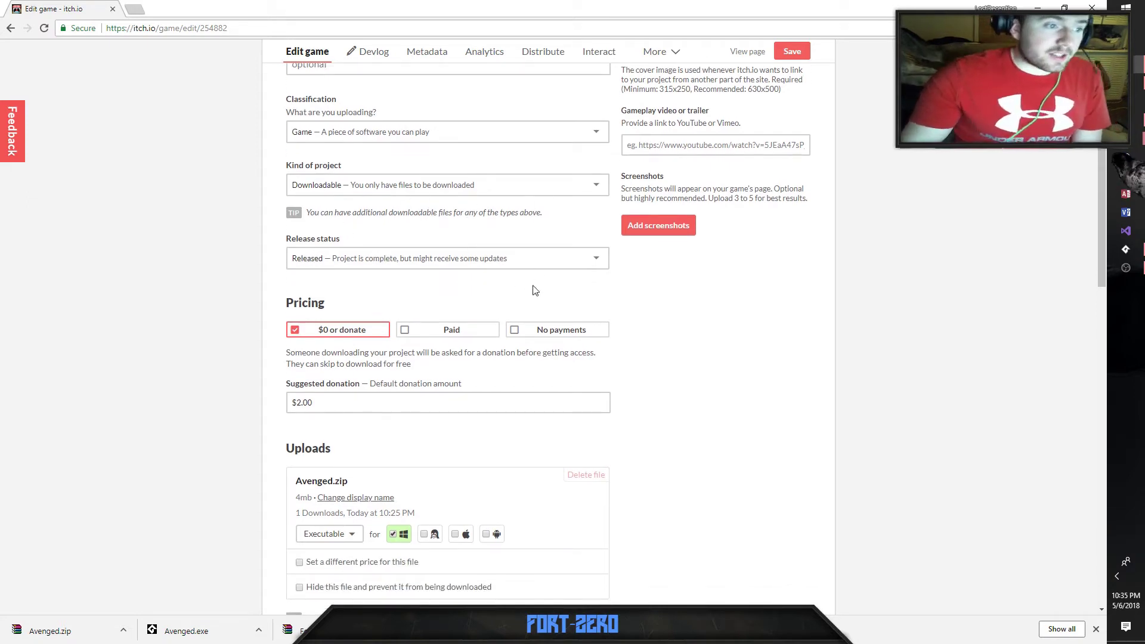
click(457, 265)
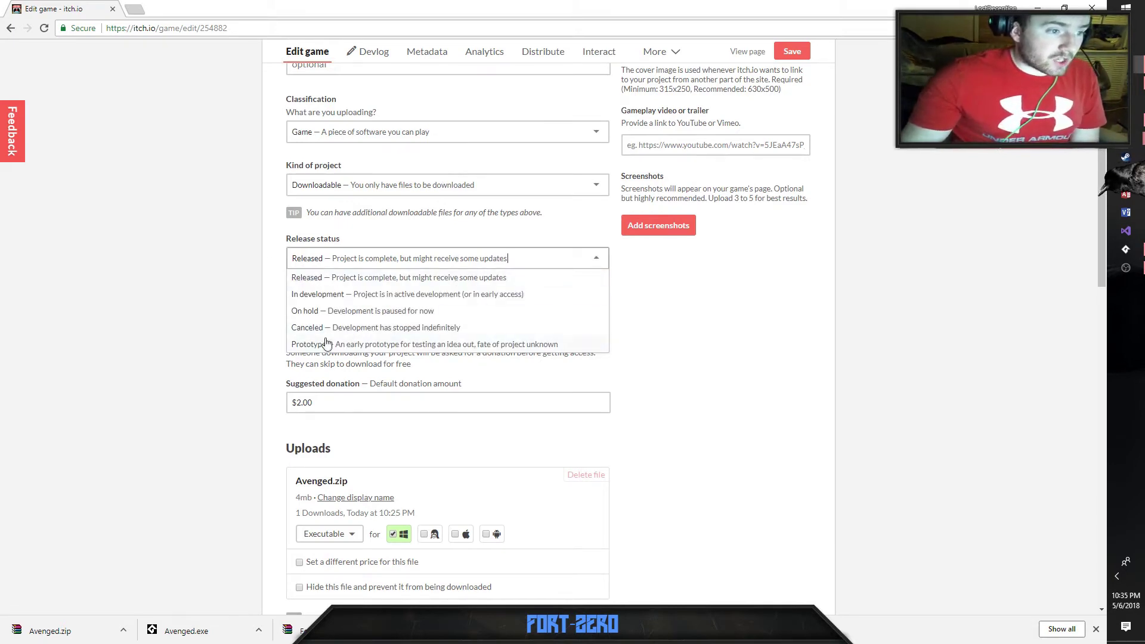
click(222, 279)
scroll(212, 341, down, 2)
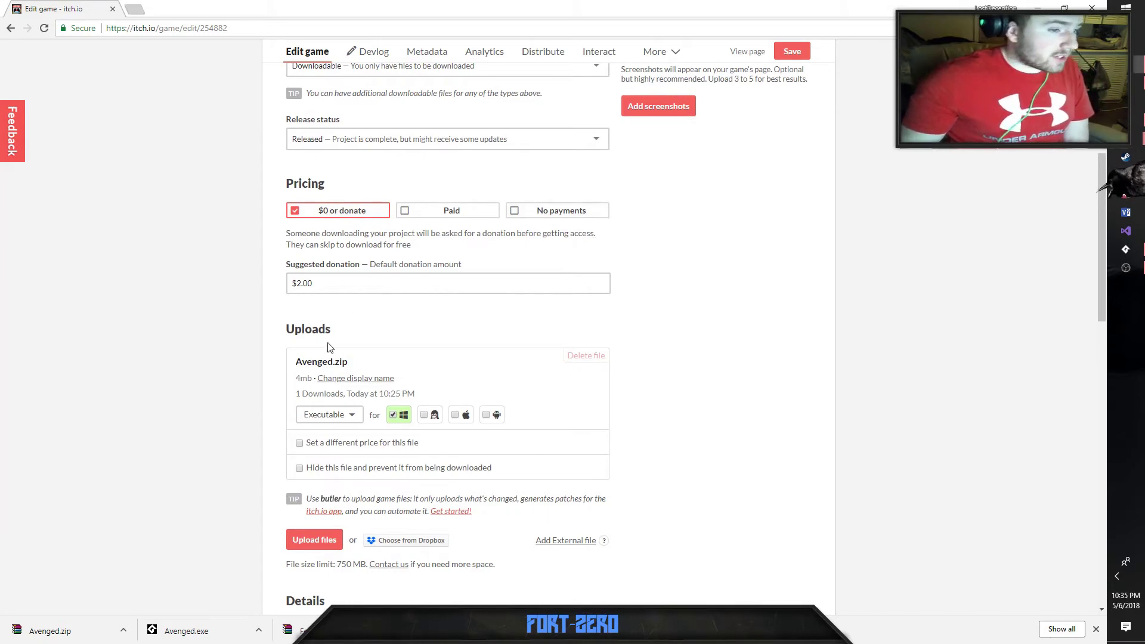
scroll(326, 313, down, 1)
scroll(328, 245, down, 1)
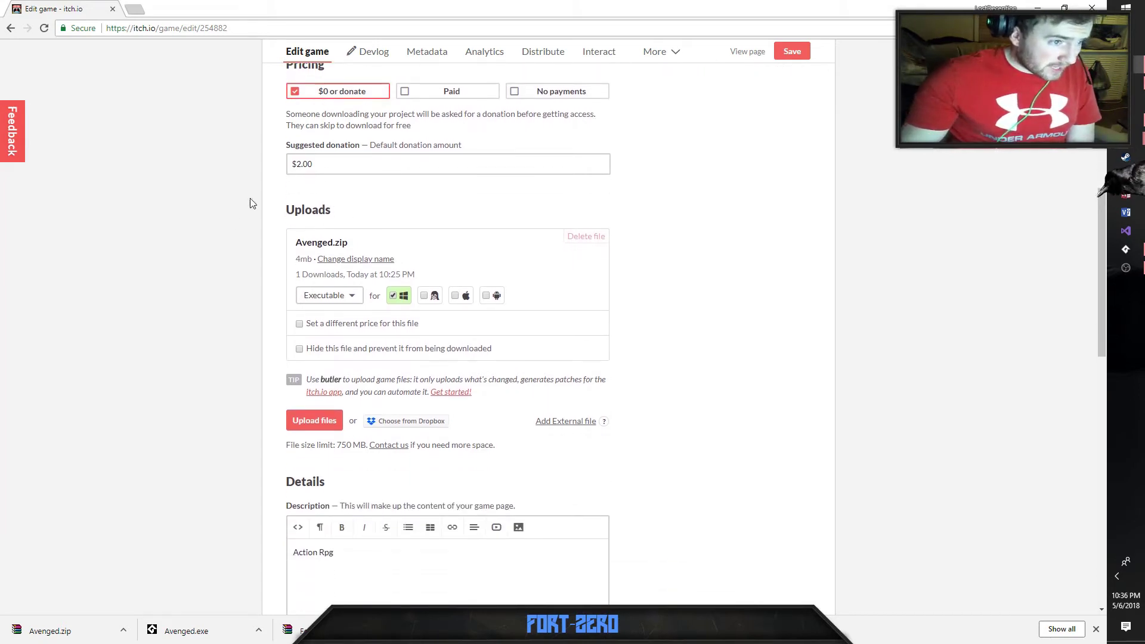
scroll(177, 263, down, 1)
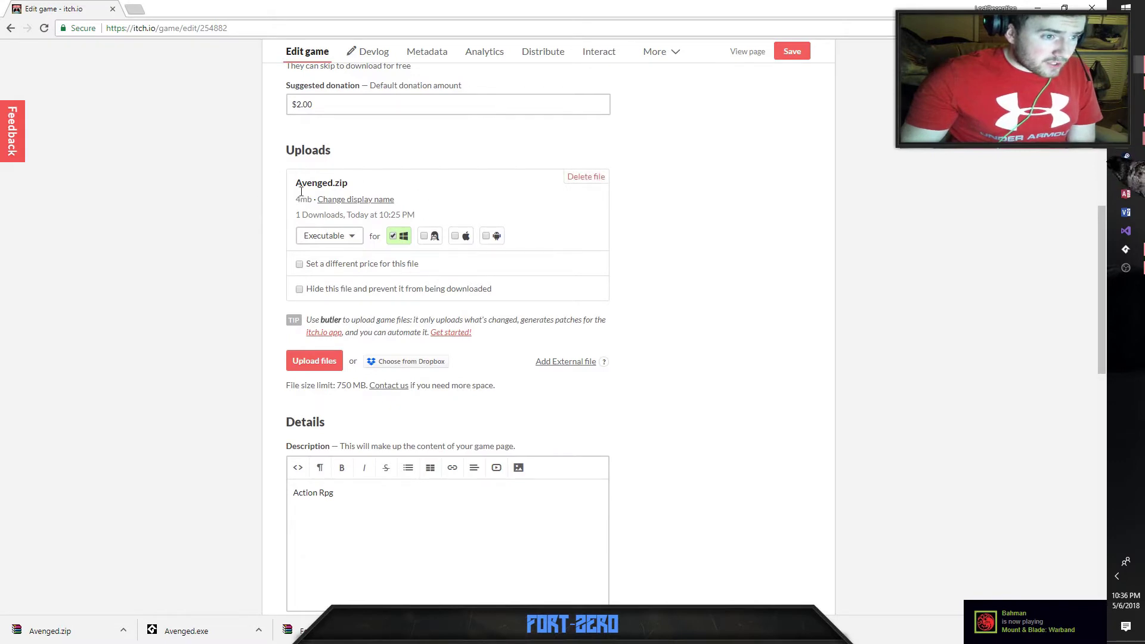
- Delete the old Avenged.zip upload and upload Avenged.zip.zip from the Avenged folder
click(586, 176)
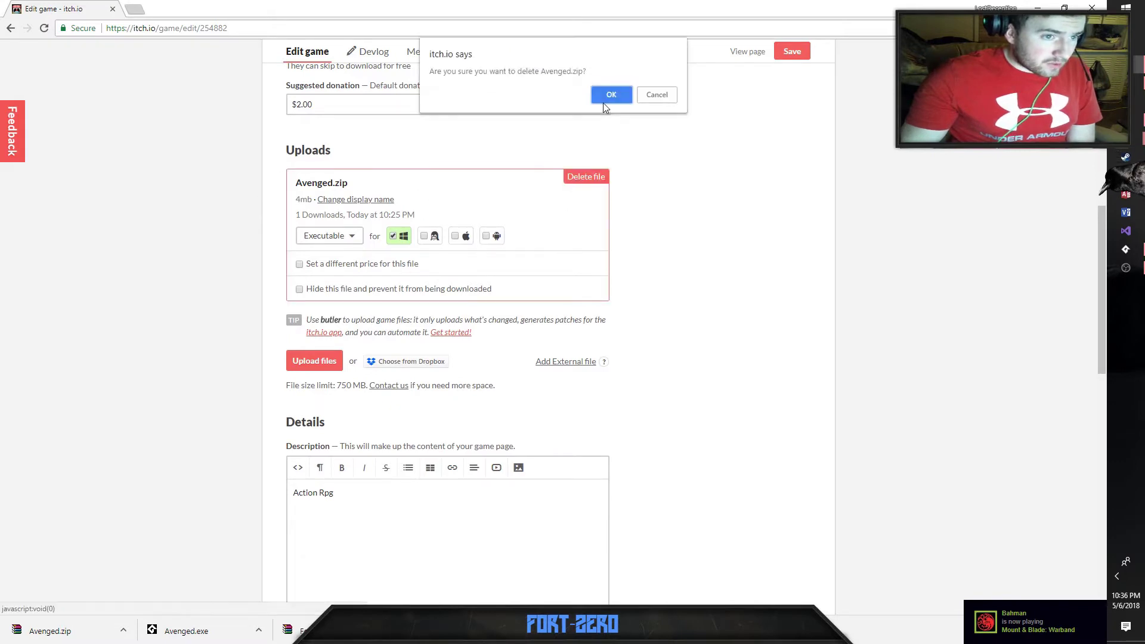
click(611, 93)
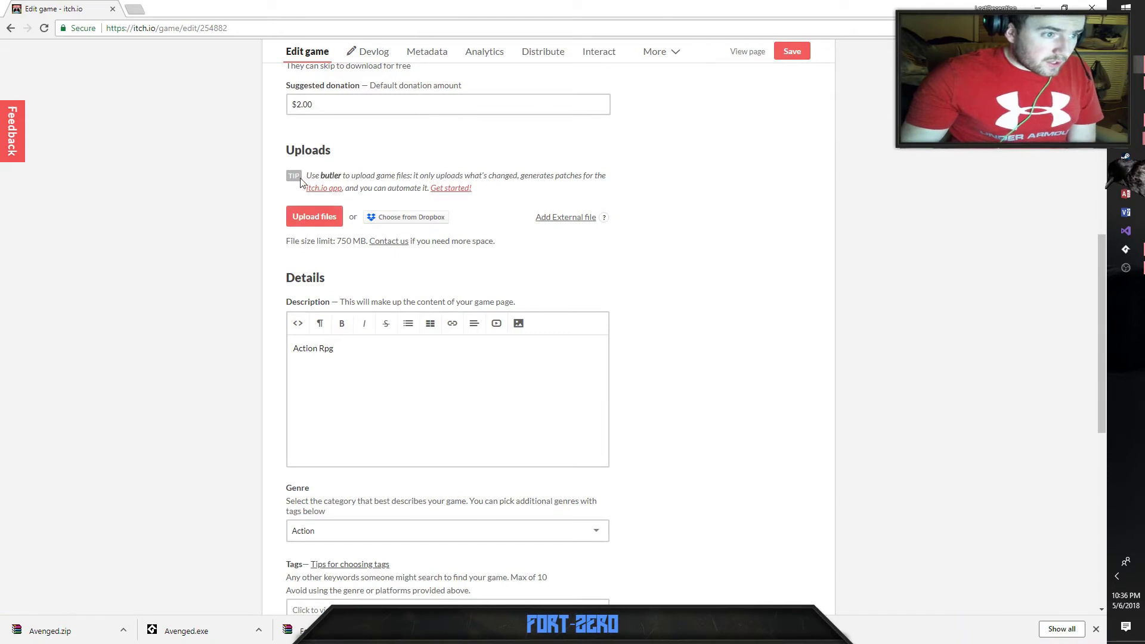
click(313, 219)
click(152, 85)
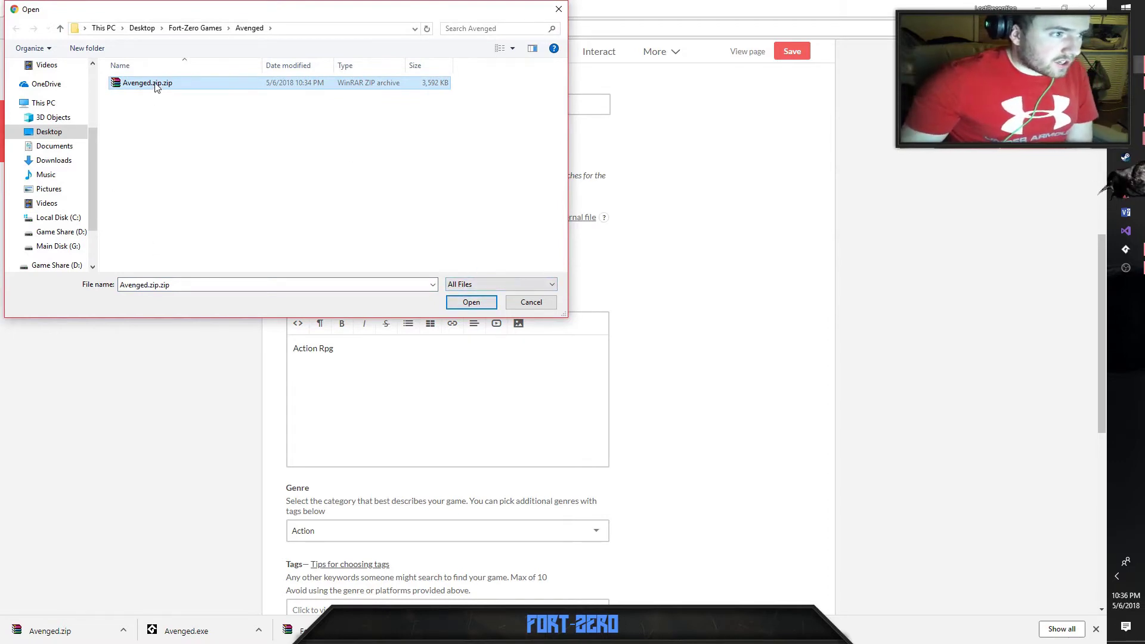
click(142, 123)
key(Down)
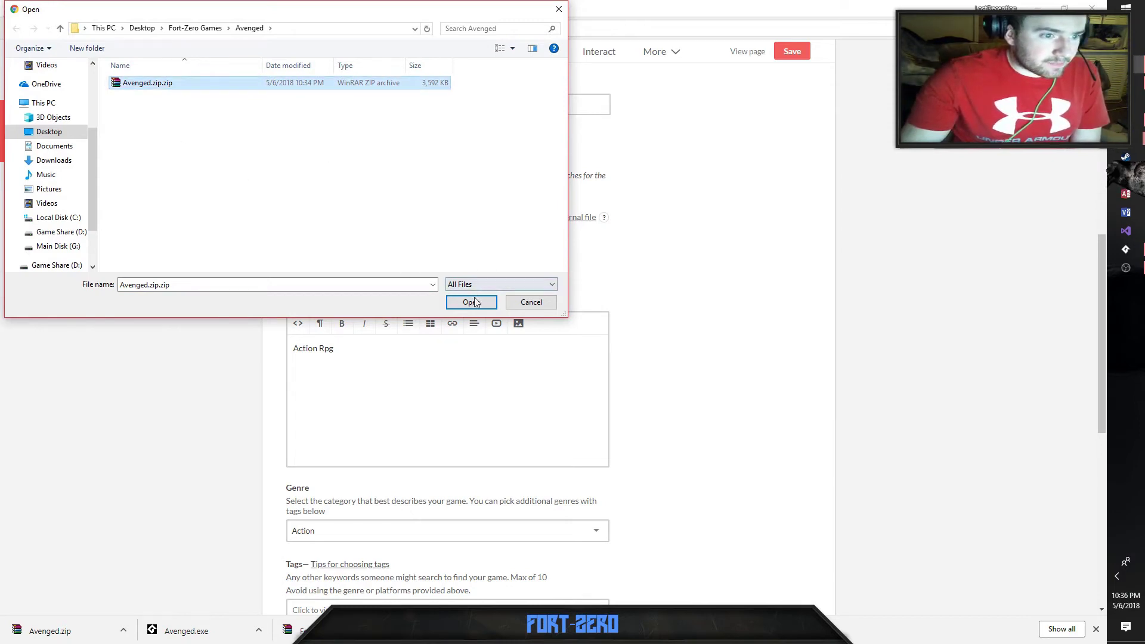
click(472, 303)
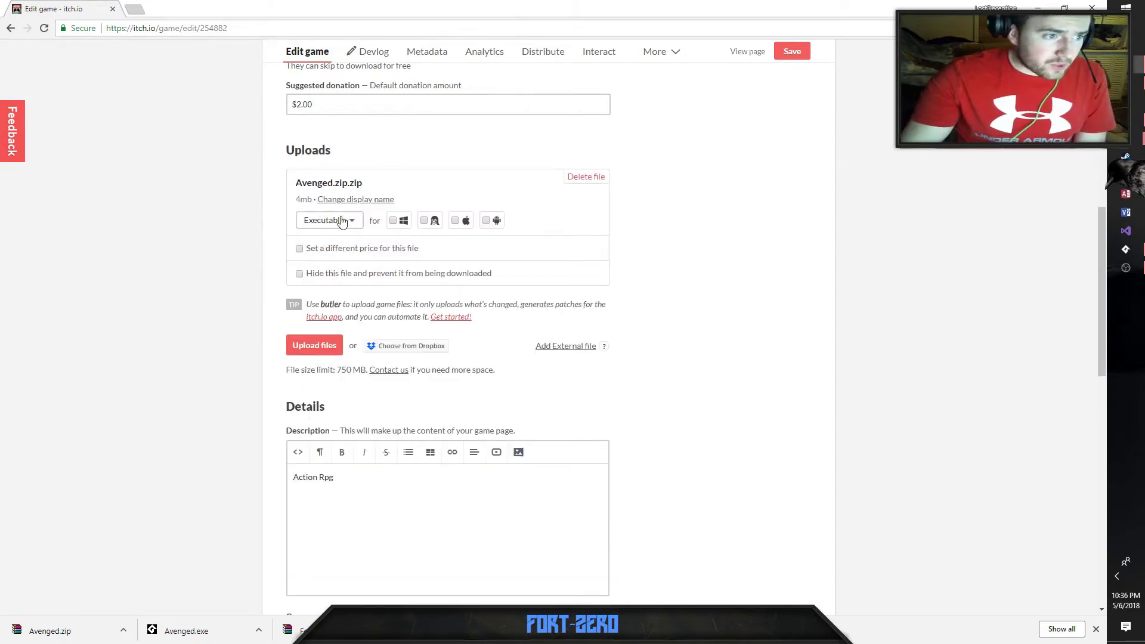
- Tick the Windows platform for the uploaded Avenged.zip.zip executable
click(398, 222)
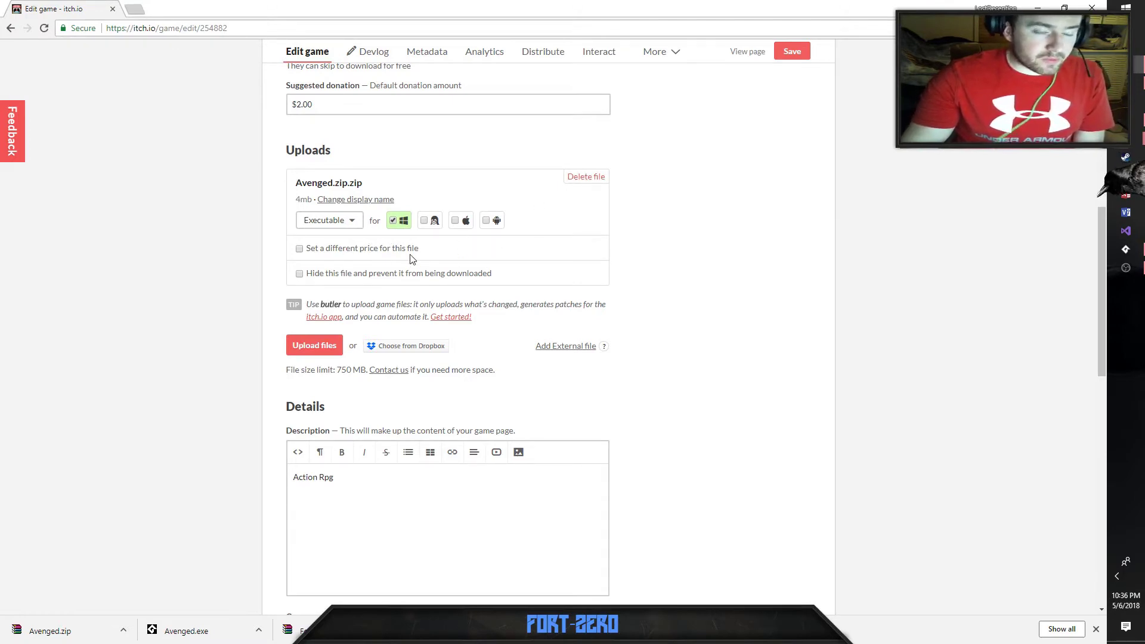
scroll(383, 239, down, 2)
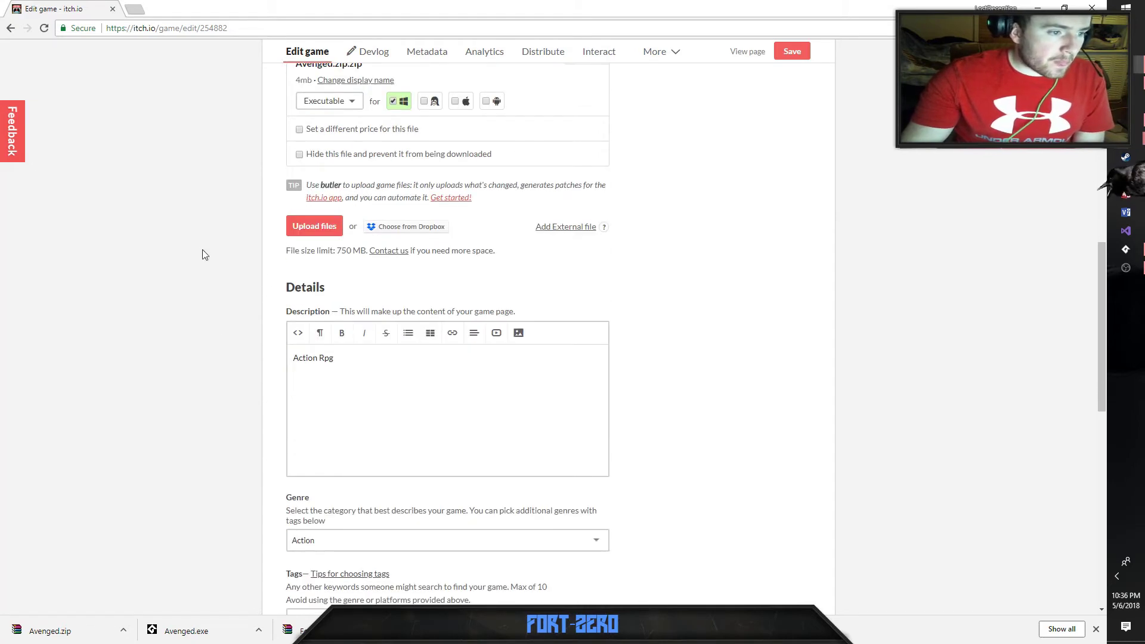
scroll(296, 280, down, 1)
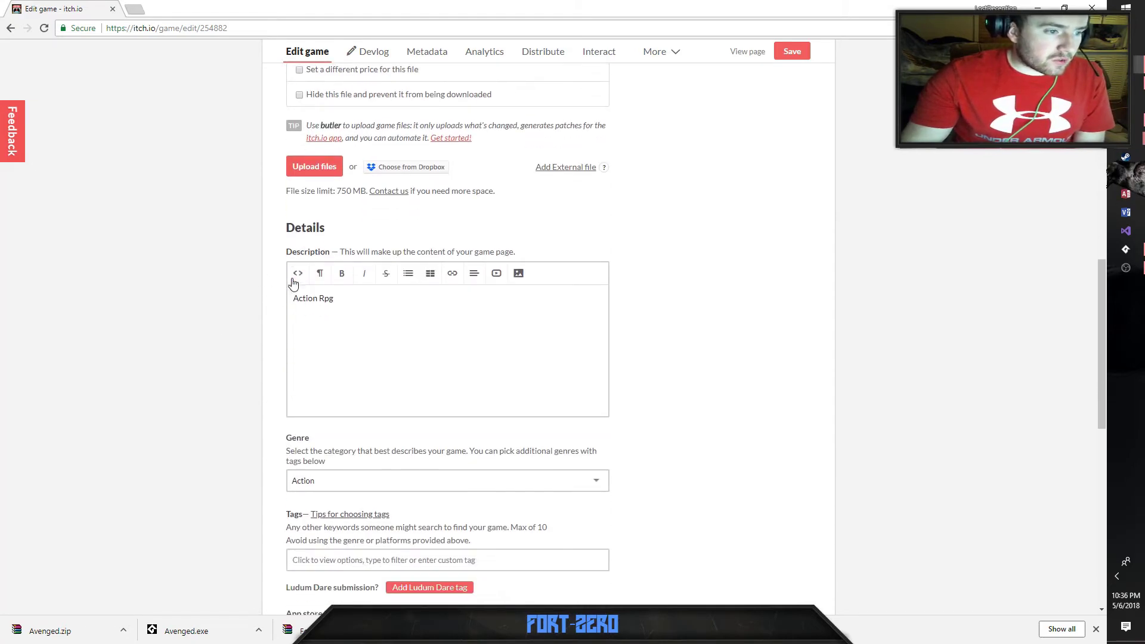
scroll(280, 257, up, 1)
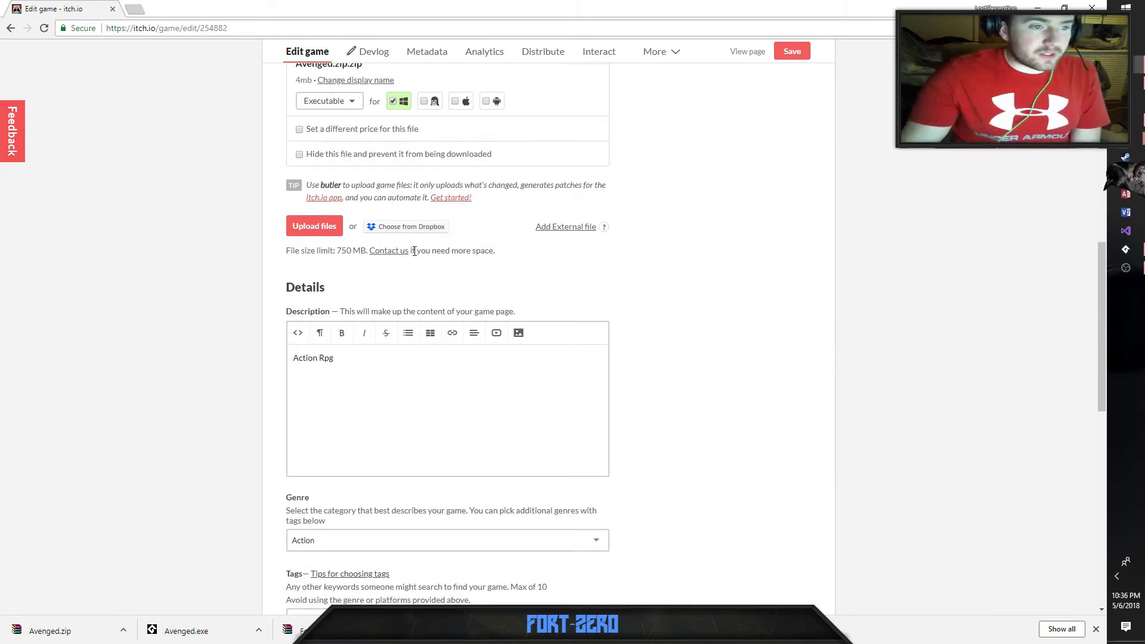
scroll(544, 262, up, 1)
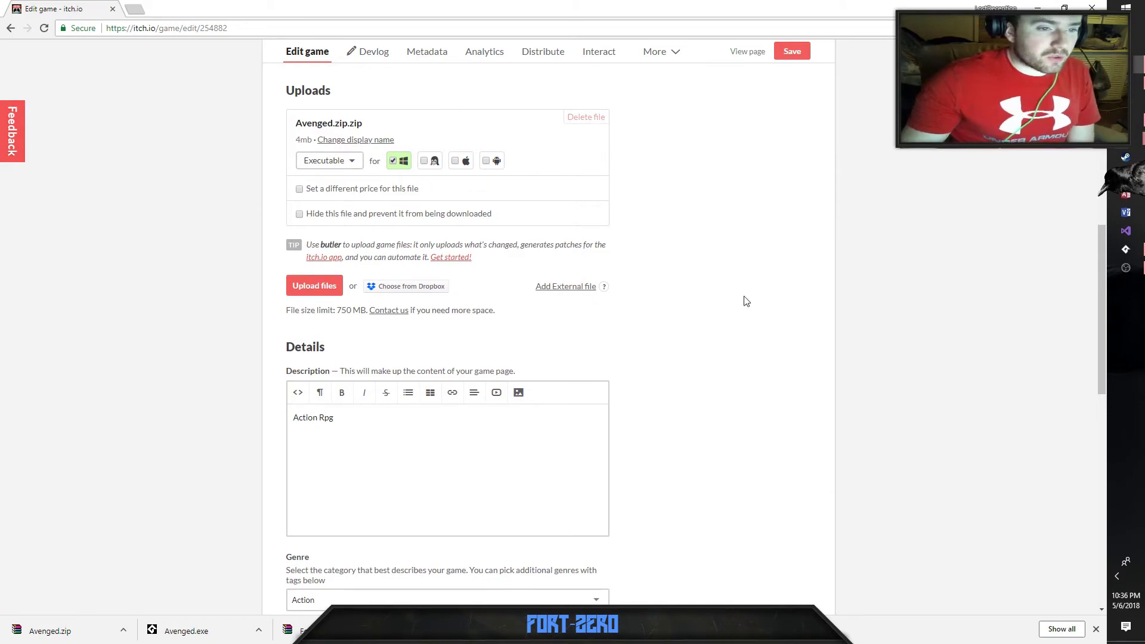
scroll(746, 305, down, 2)
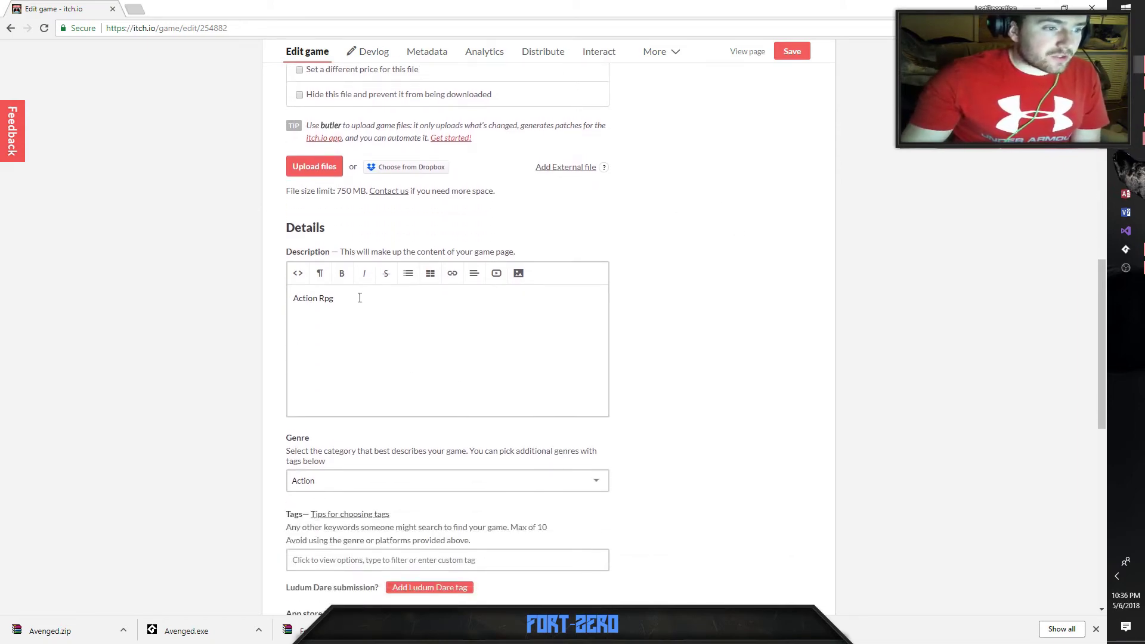
- Leave Avenged's visibility set to Draft and save the edit page
scroll(298, 311, down, 4)
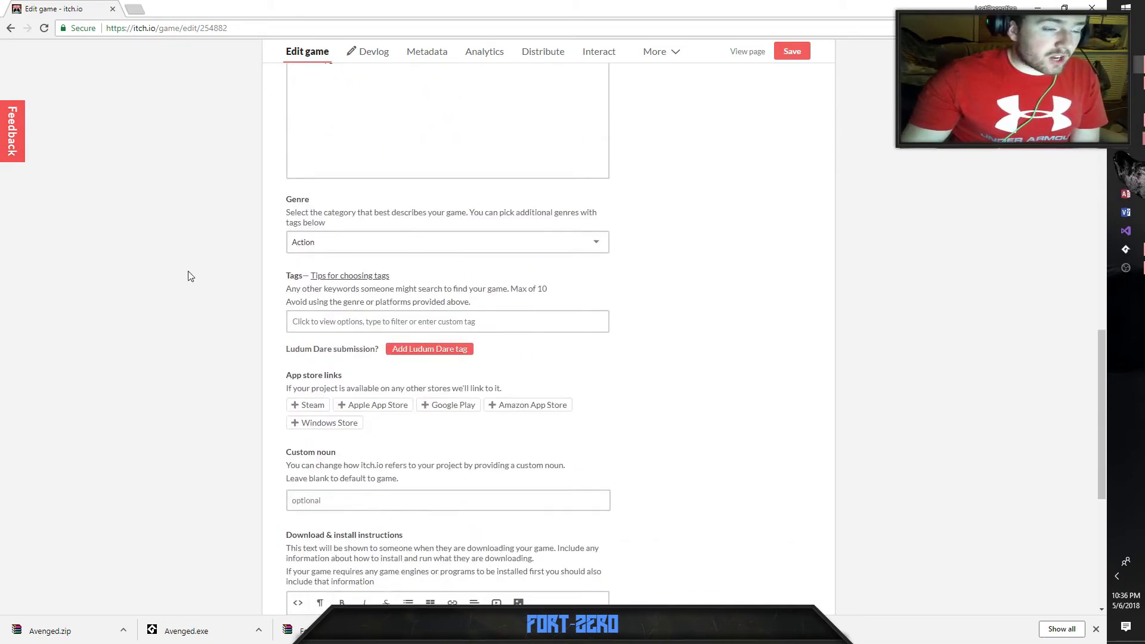
scroll(218, 277, down, 3)
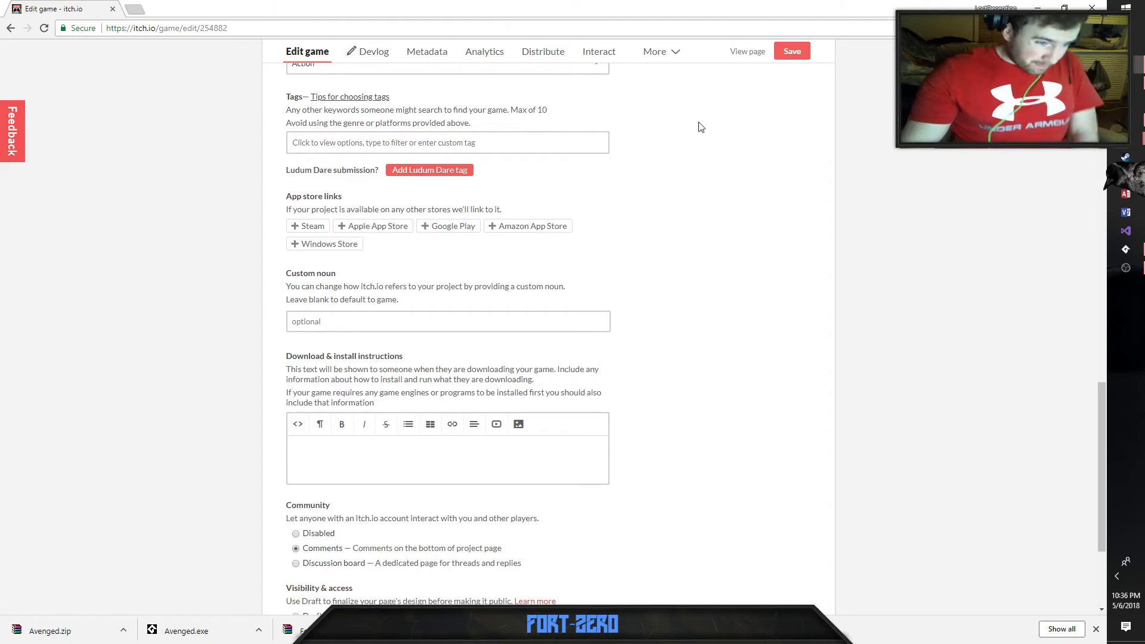
scroll(483, 268, down, 2)
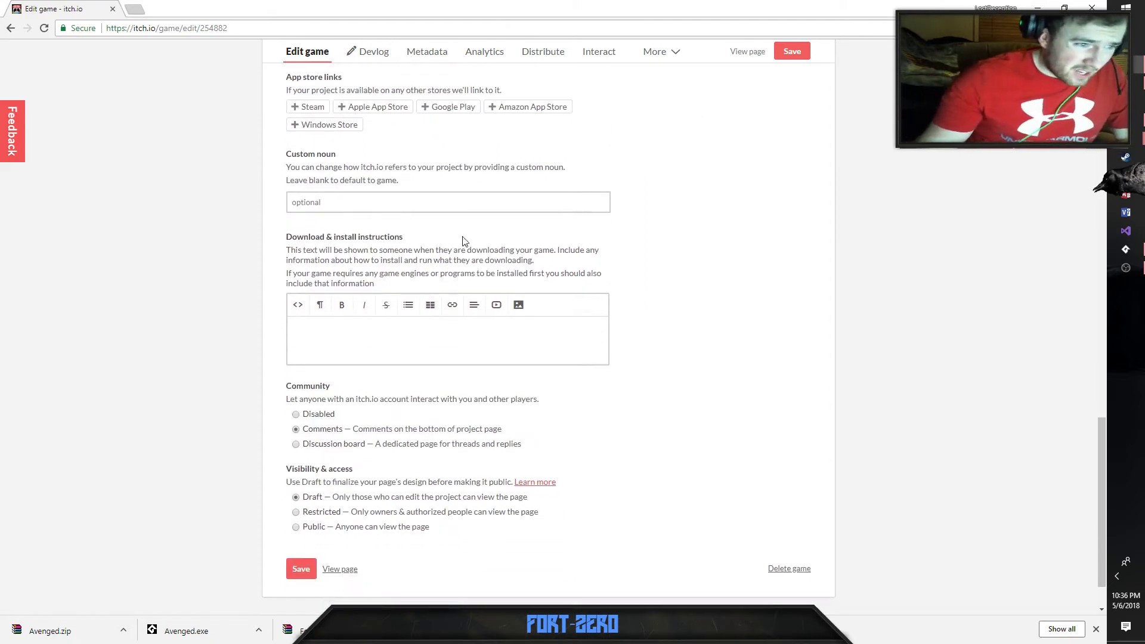
scroll(348, 358, down, 1)
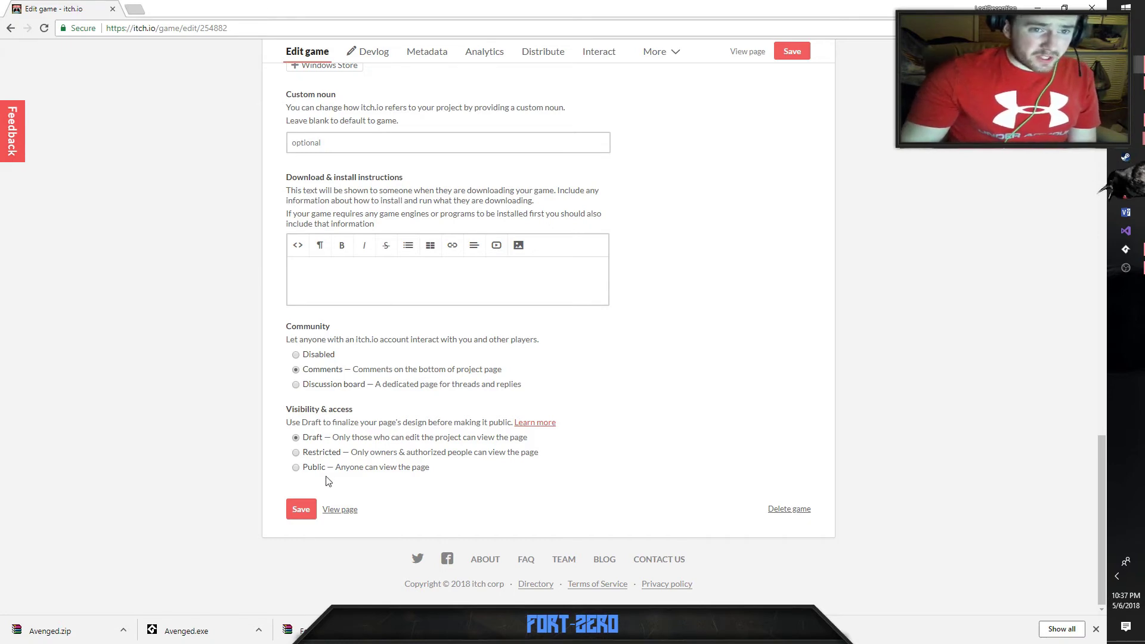
click(369, 470)
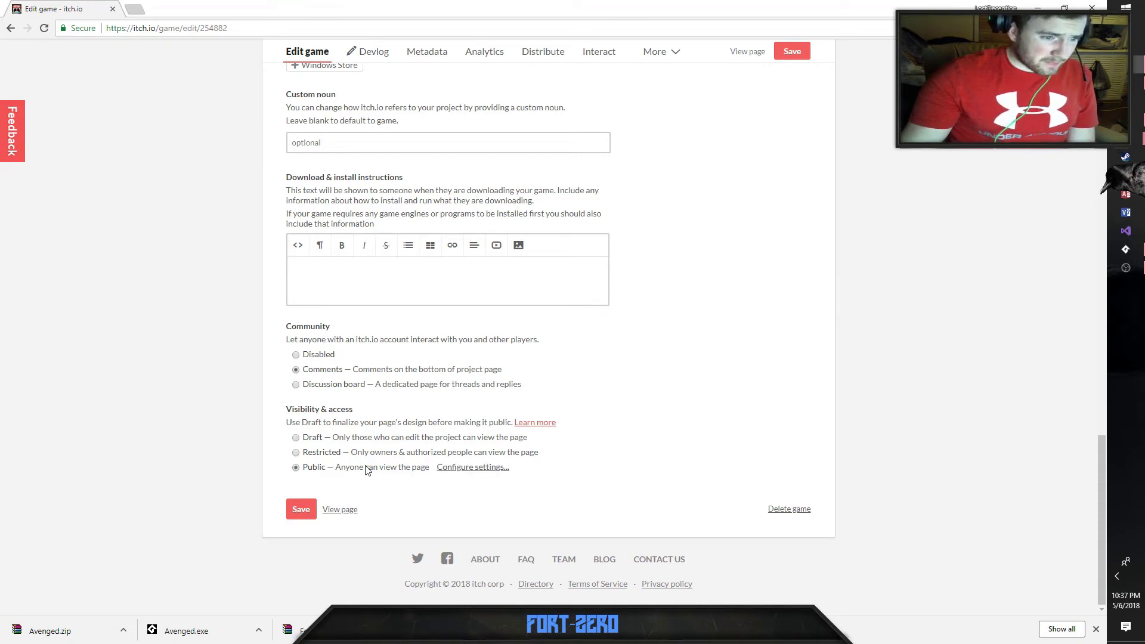
click(316, 438)
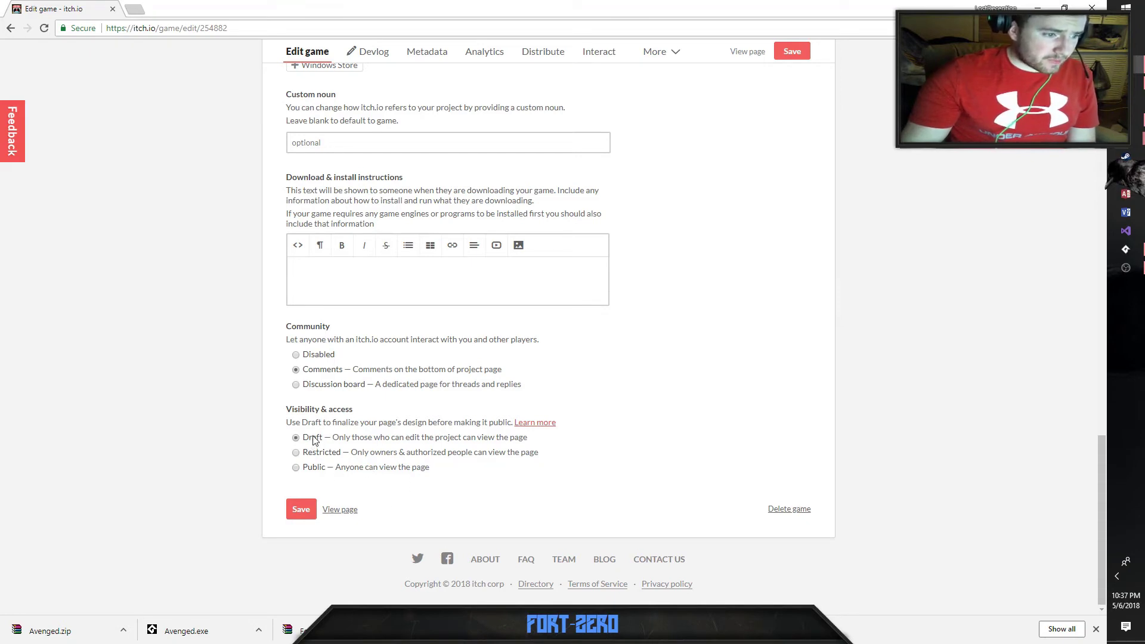
click(301, 510)
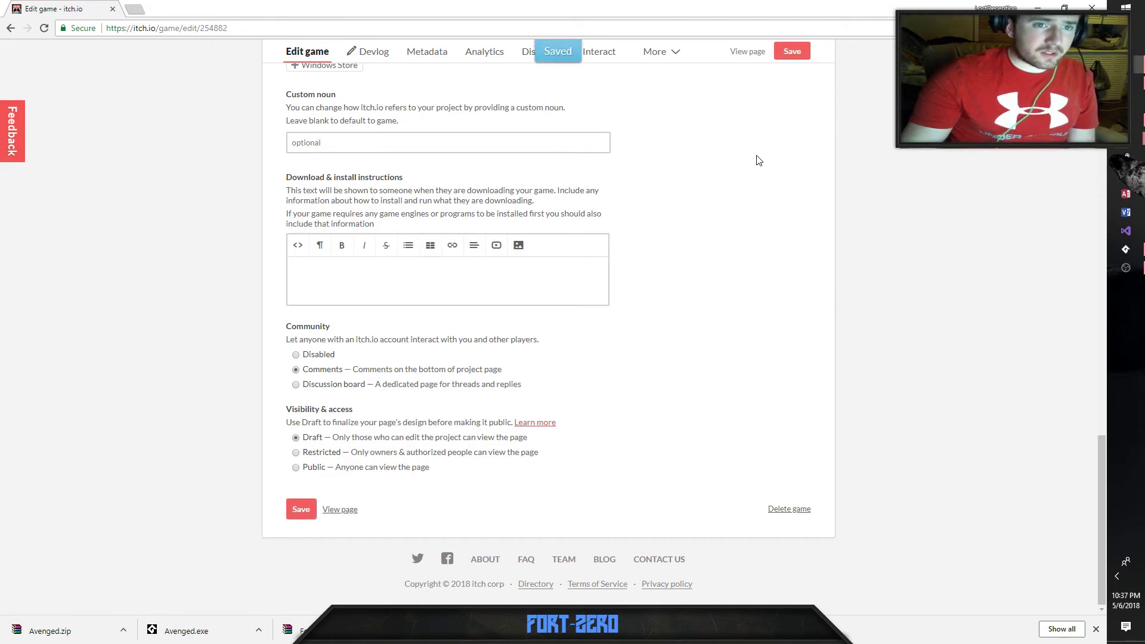
click(340, 511)
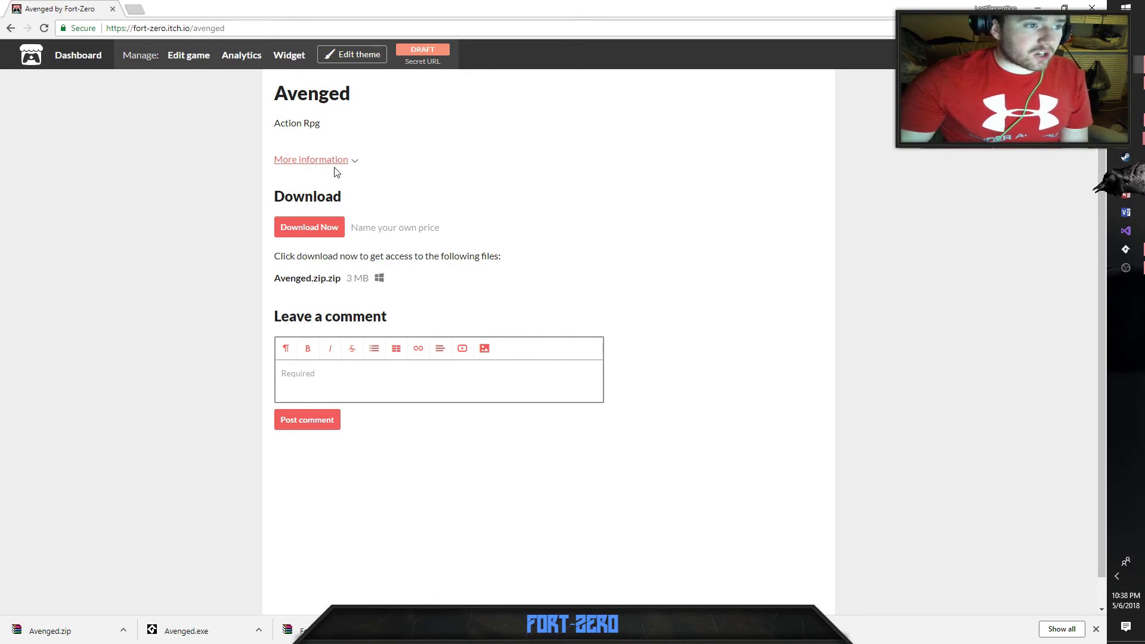
- Expand More information on the Avenged page and choose Download Now
click(351, 161)
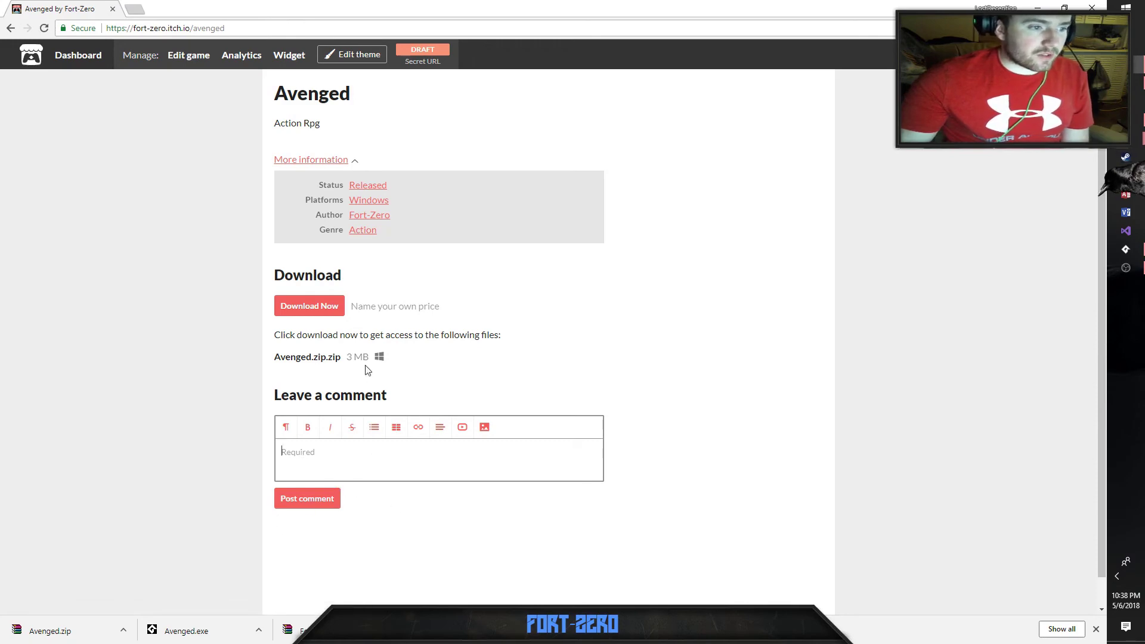
click(326, 312)
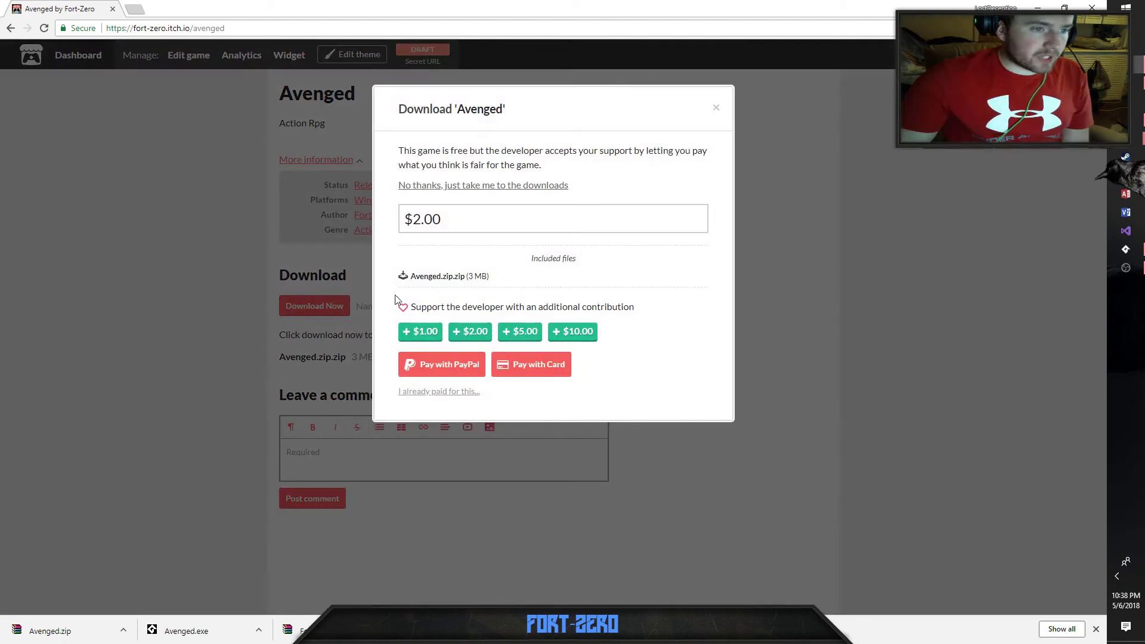
- Skip payment, download Avenged.zip.zip, and open the finished download's options
click(490, 185)
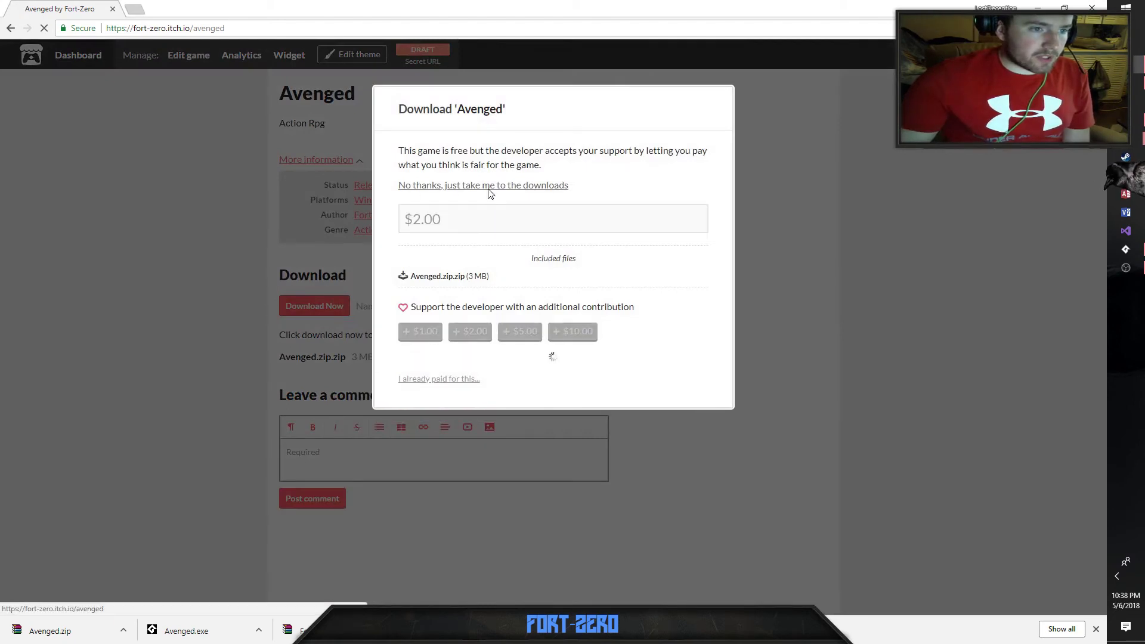
click(323, 191)
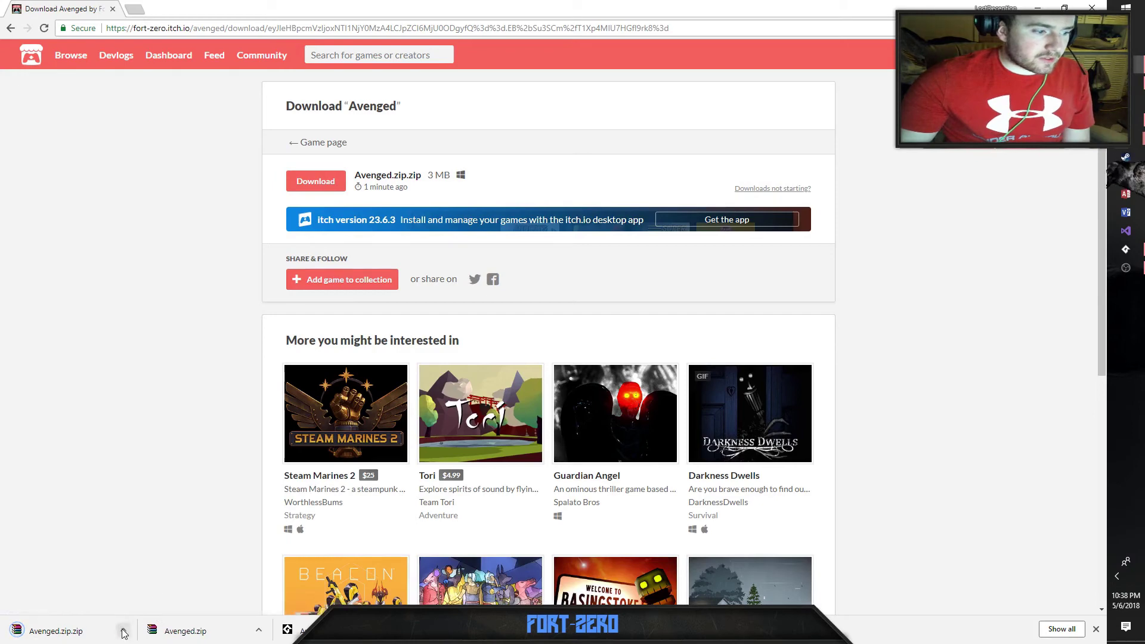
click(123, 630)
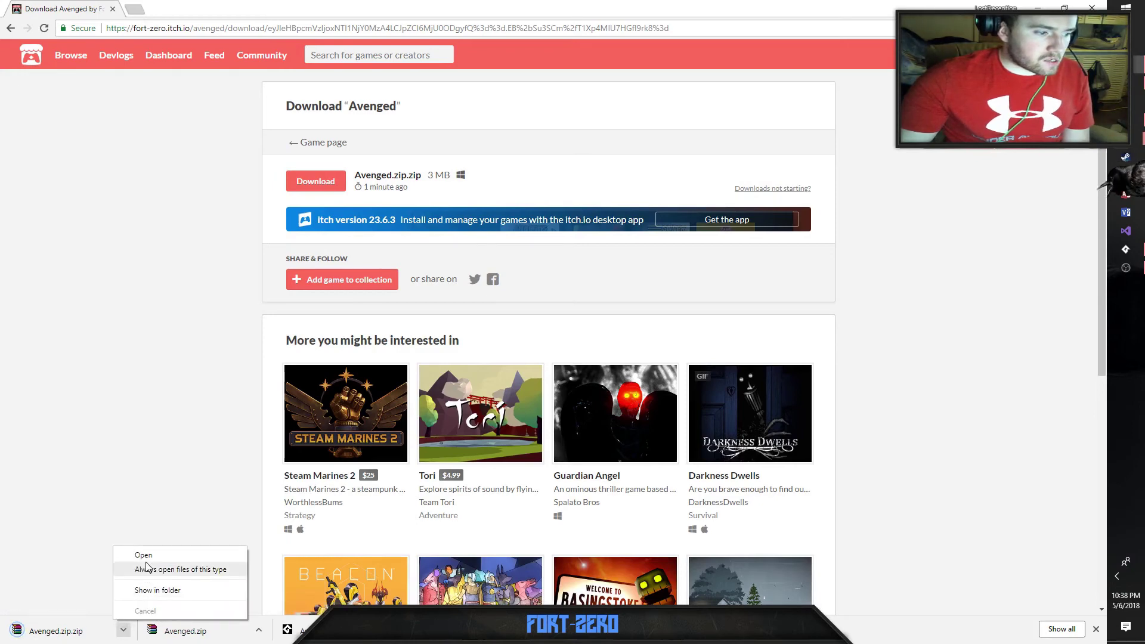
- Move the downloaded Avenged.zip.zip into the Fort-Zero Games folder and open that folder
click(152, 590)
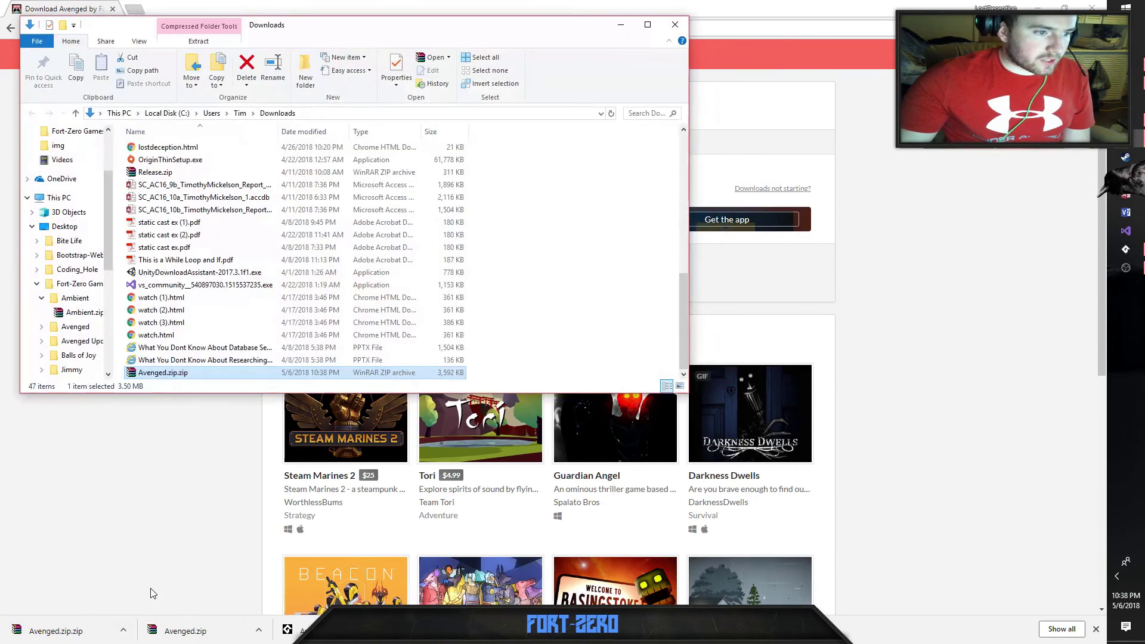
drag(163, 377, 74, 161)
click(75, 160)
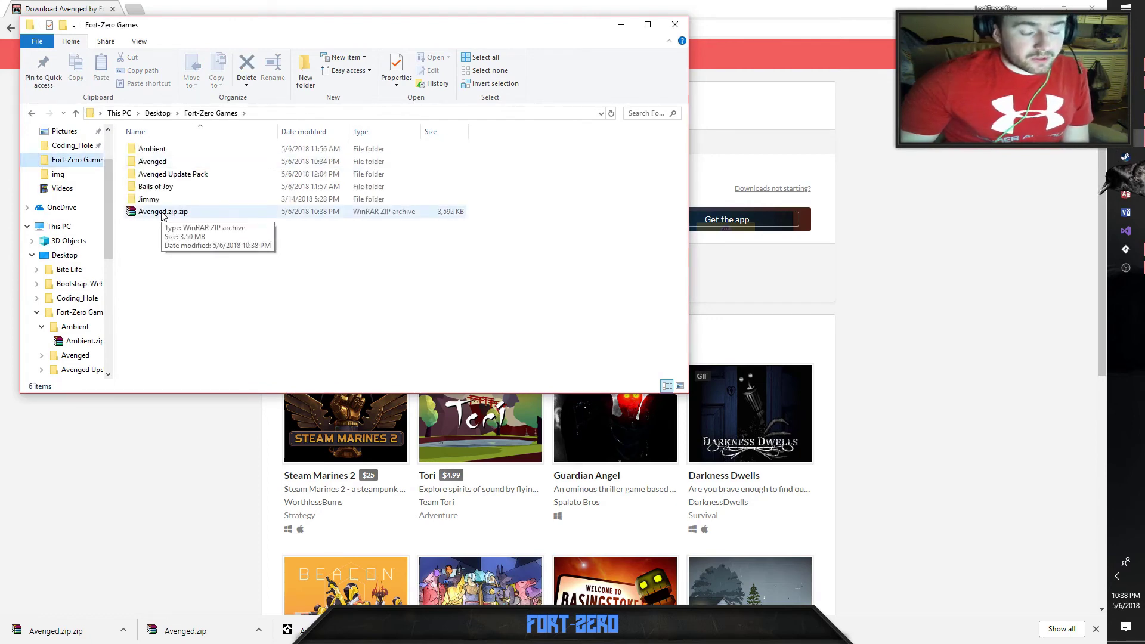
- Extract Avenged.zip.zip in place with WinRAR and launch the extracted Avenged.zip.exe
click(175, 216)
right_click(176, 214)
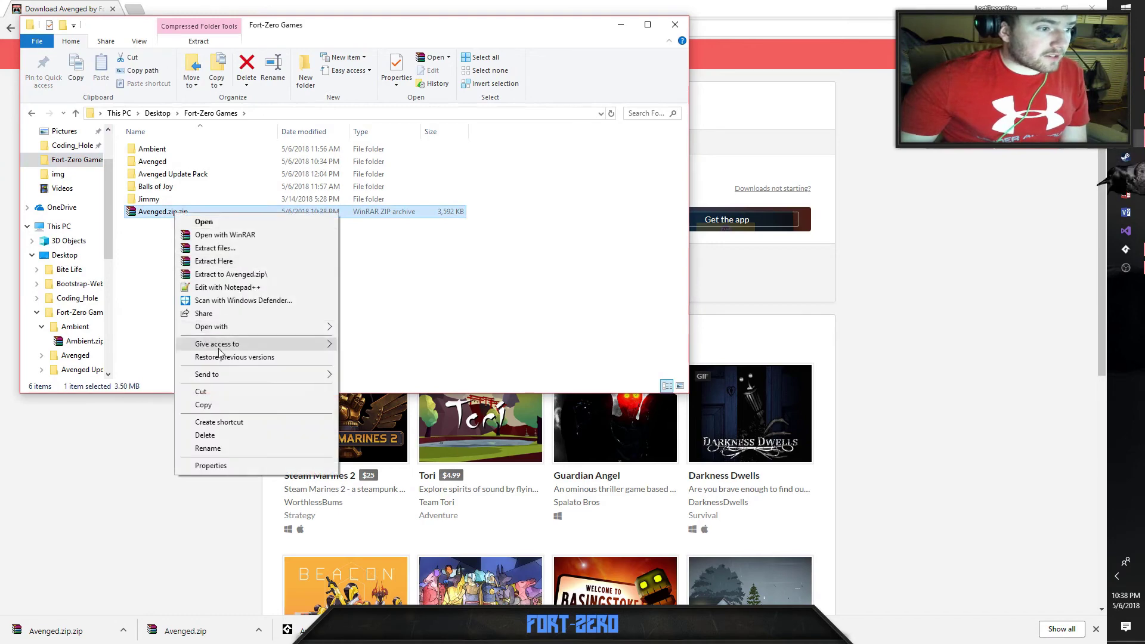
click(226, 261)
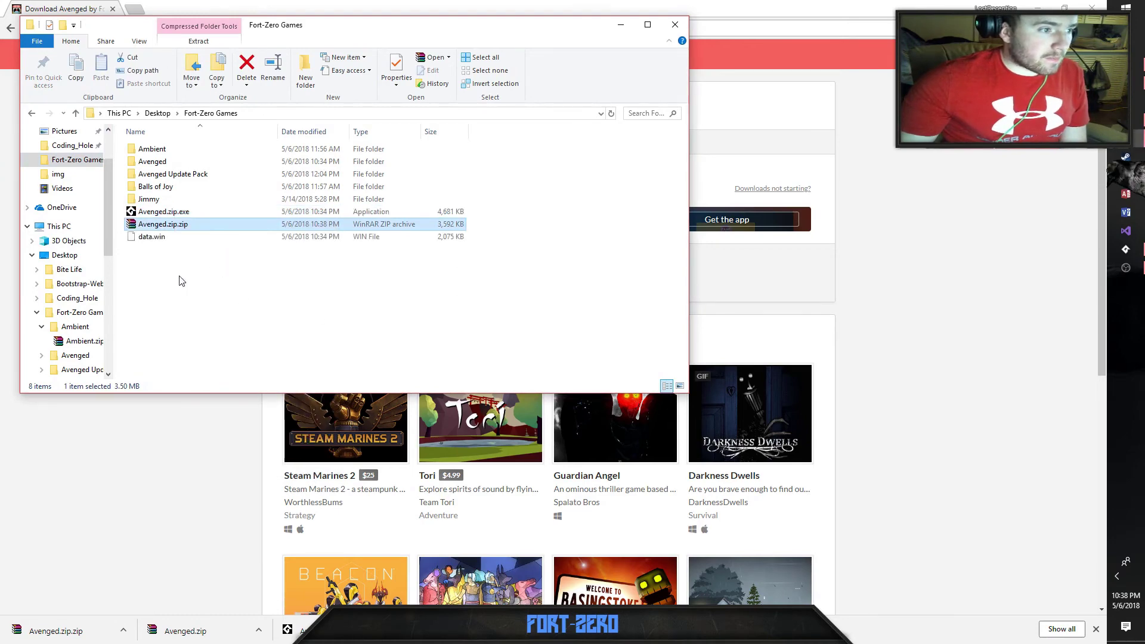
click(164, 214)
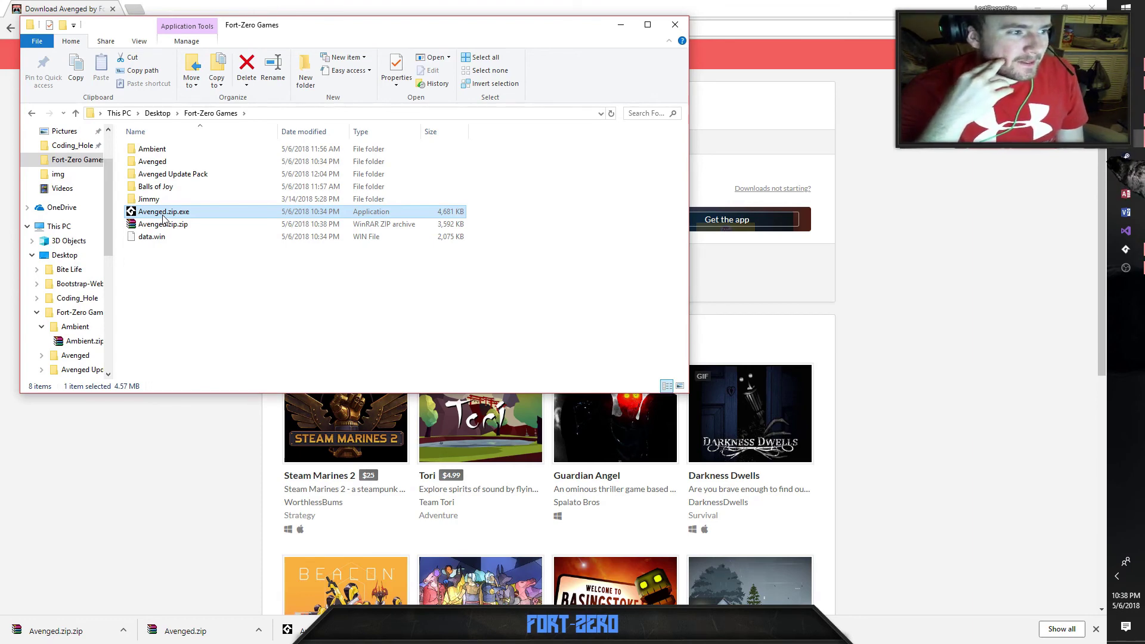
double_click(162, 214)
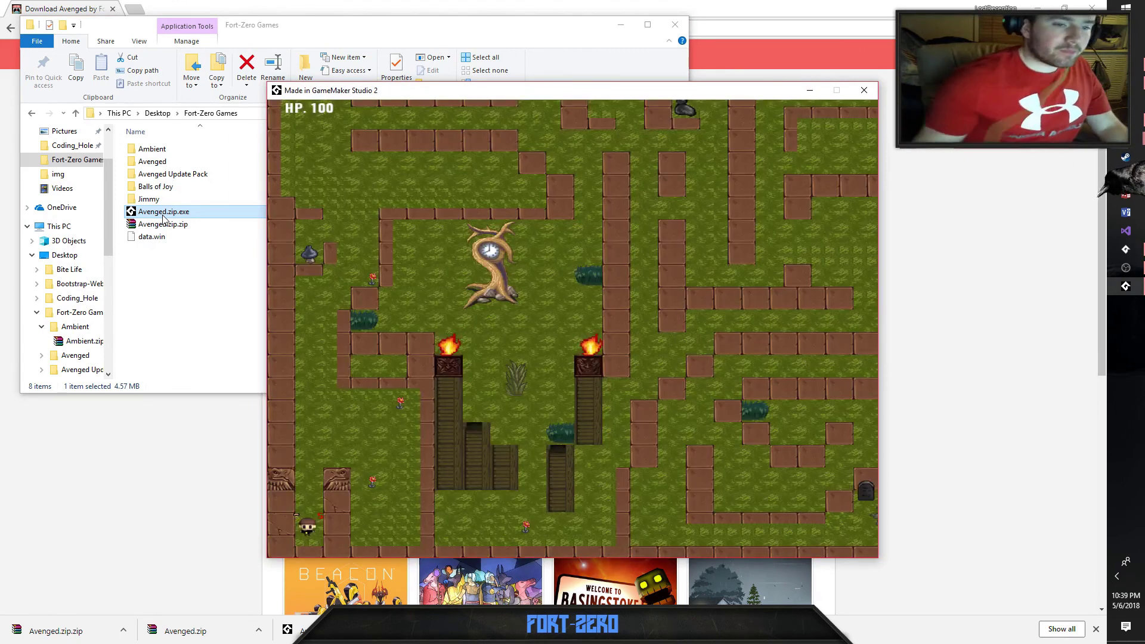
- Walk the character up, right along the upper corridor, down, then back up with WASD
key(w)
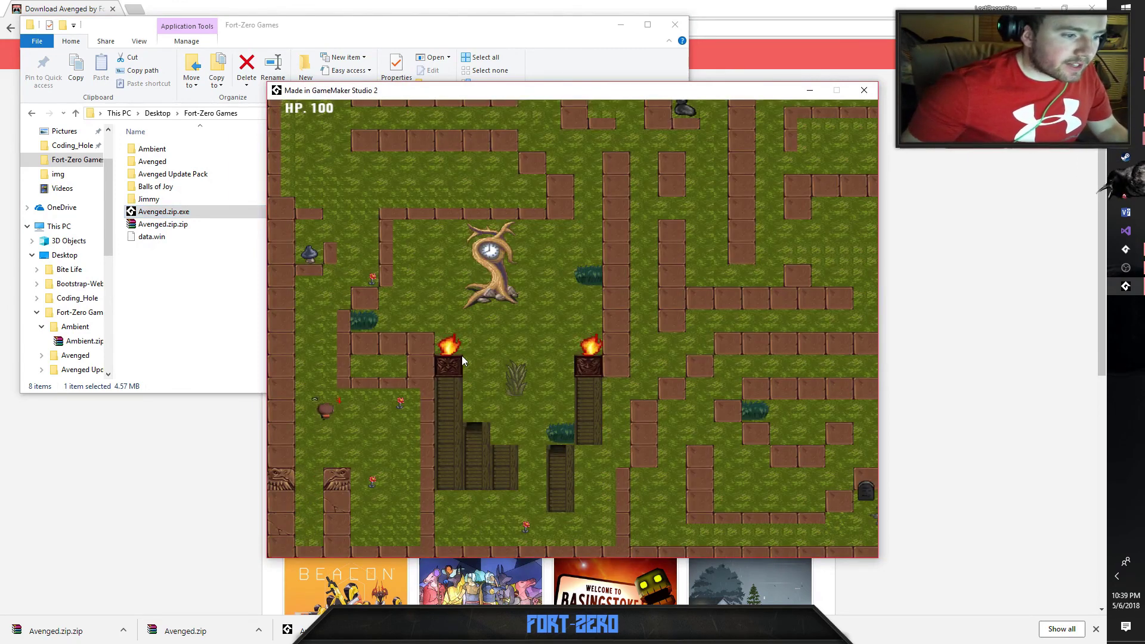
key(w)
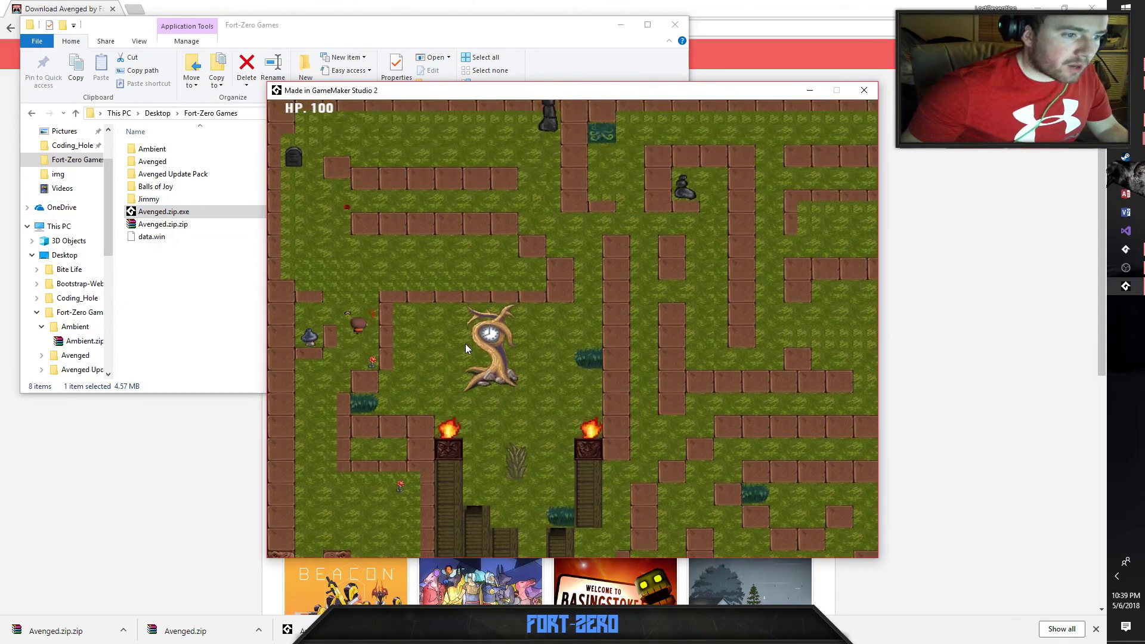
key(d)
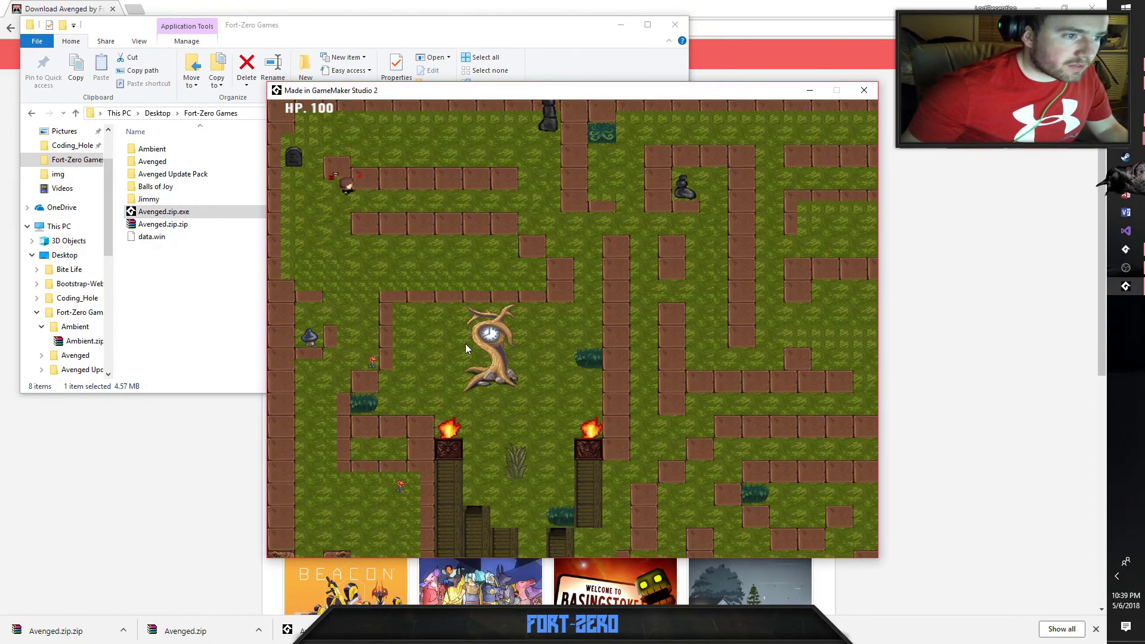
key(d)
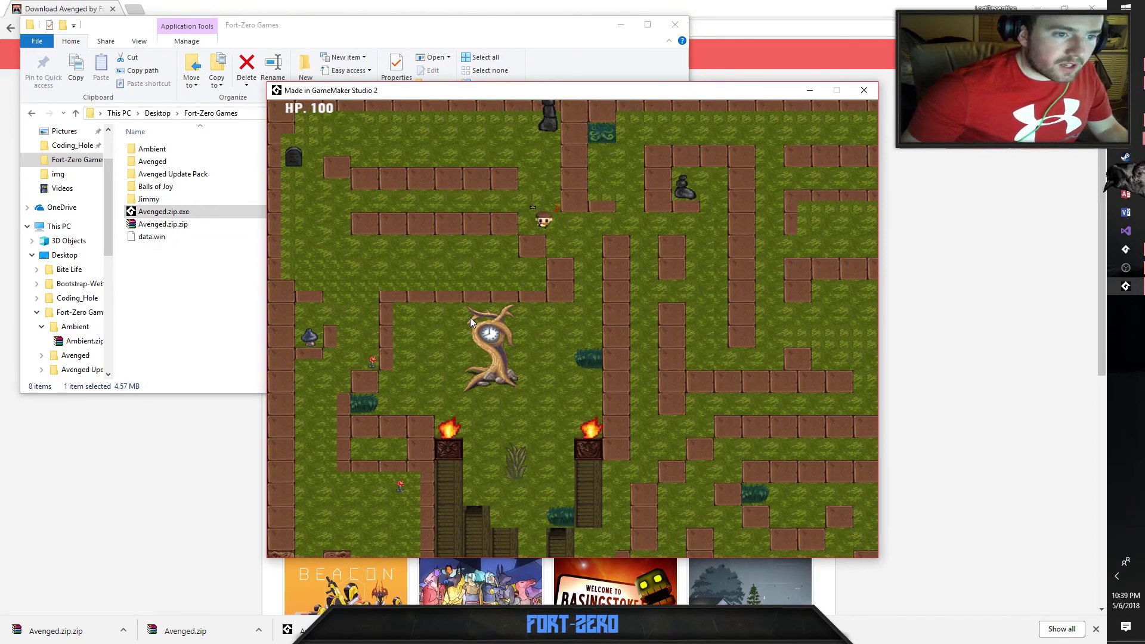
key(s)
key(s)
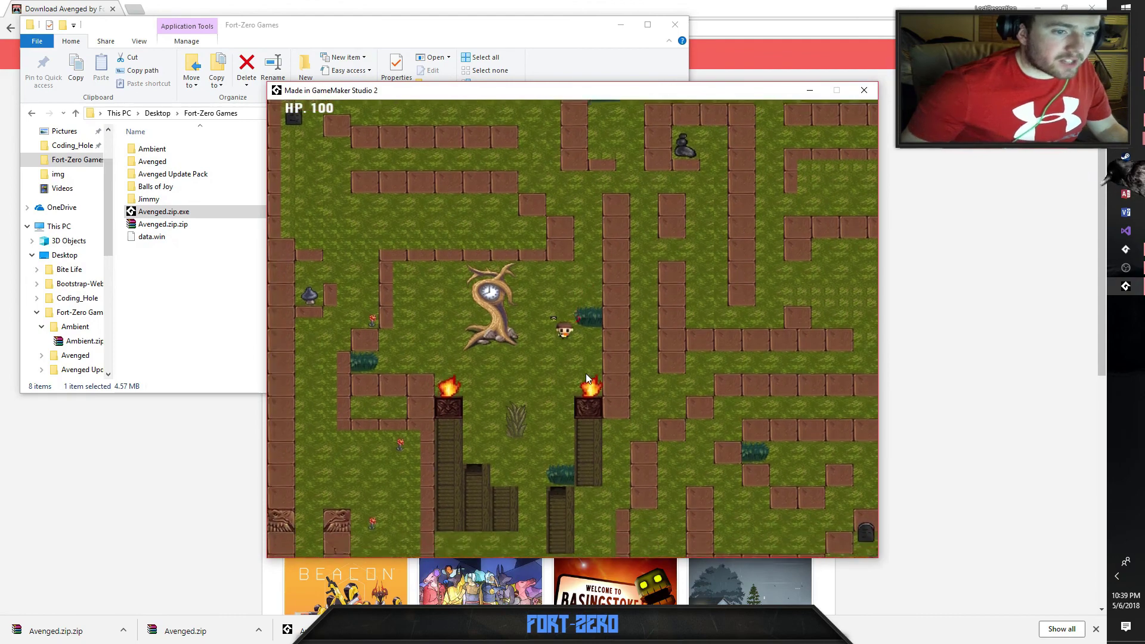
key(s)
key(a)
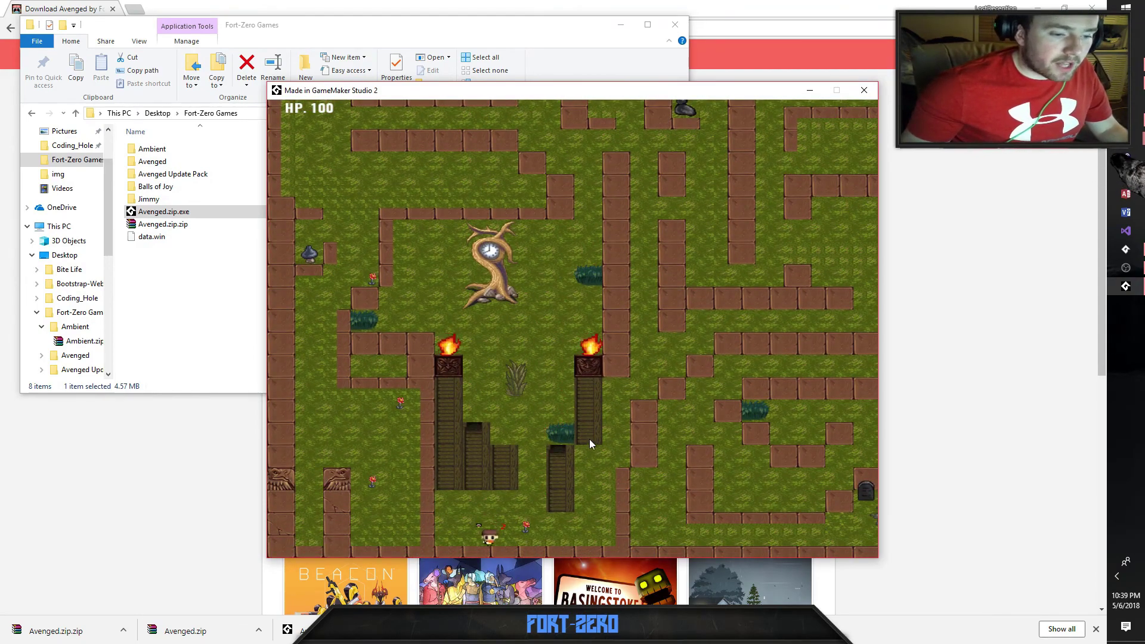
key(d)
key(w)
key(d)
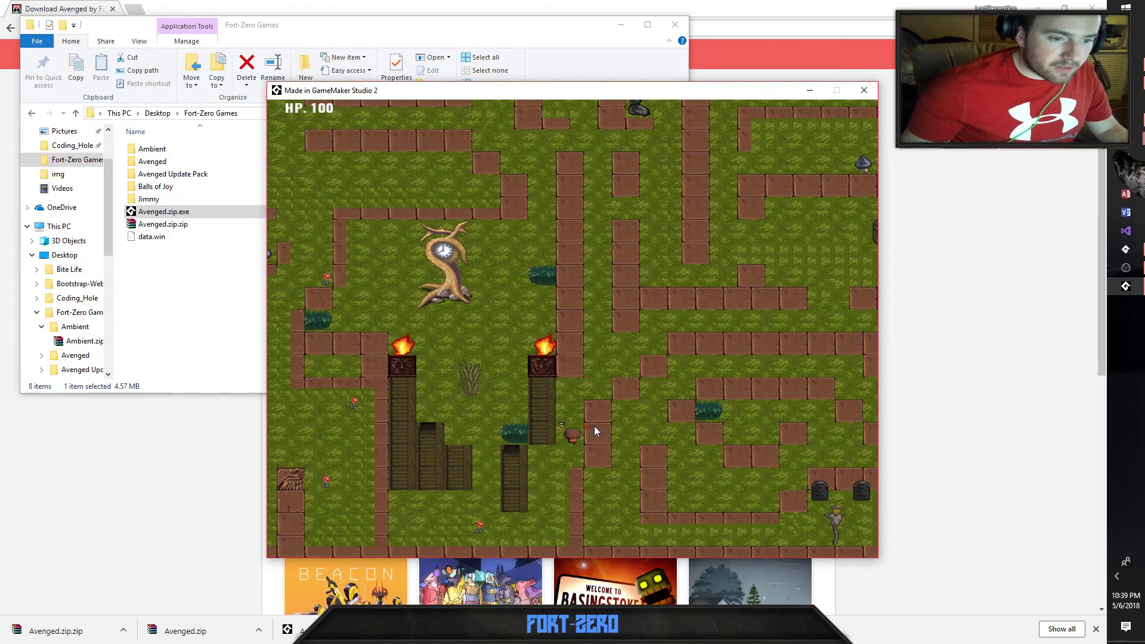
key(w)
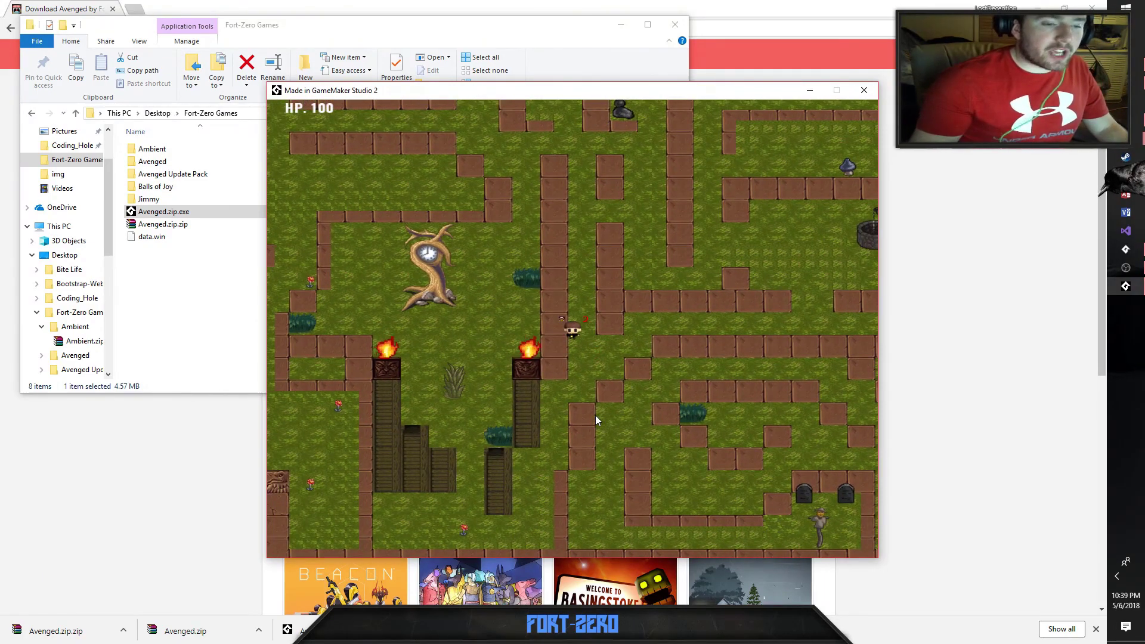
key(w)
key(w)
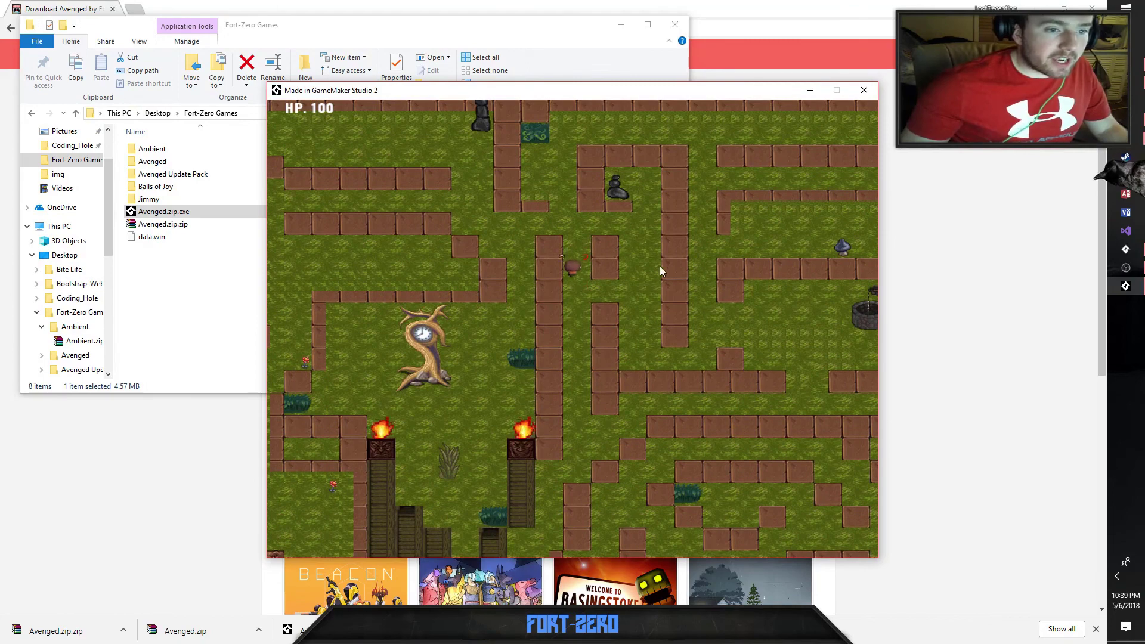
- Walk the character down the left corridor, along the top corridor, then toward the tree
key(a)
key(a)
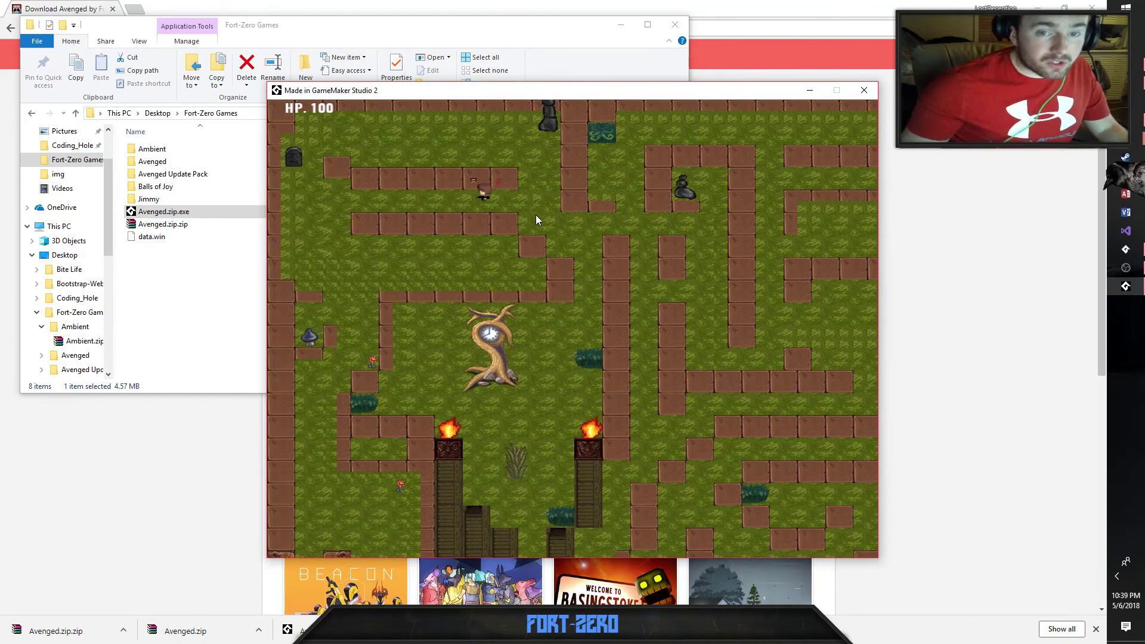
key(s)
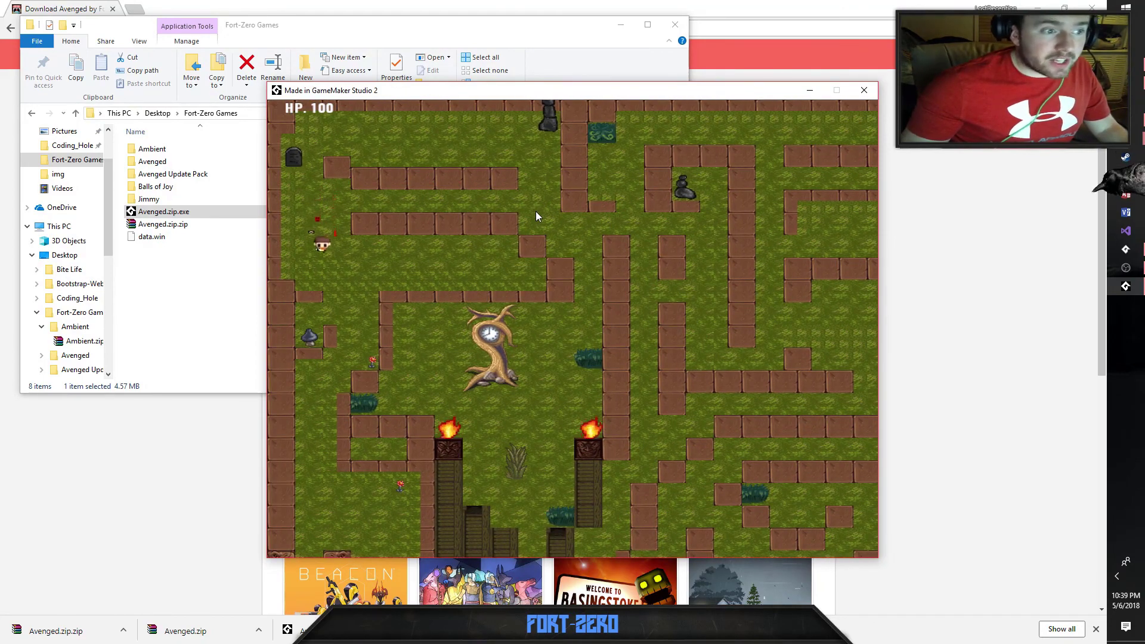
key(s)
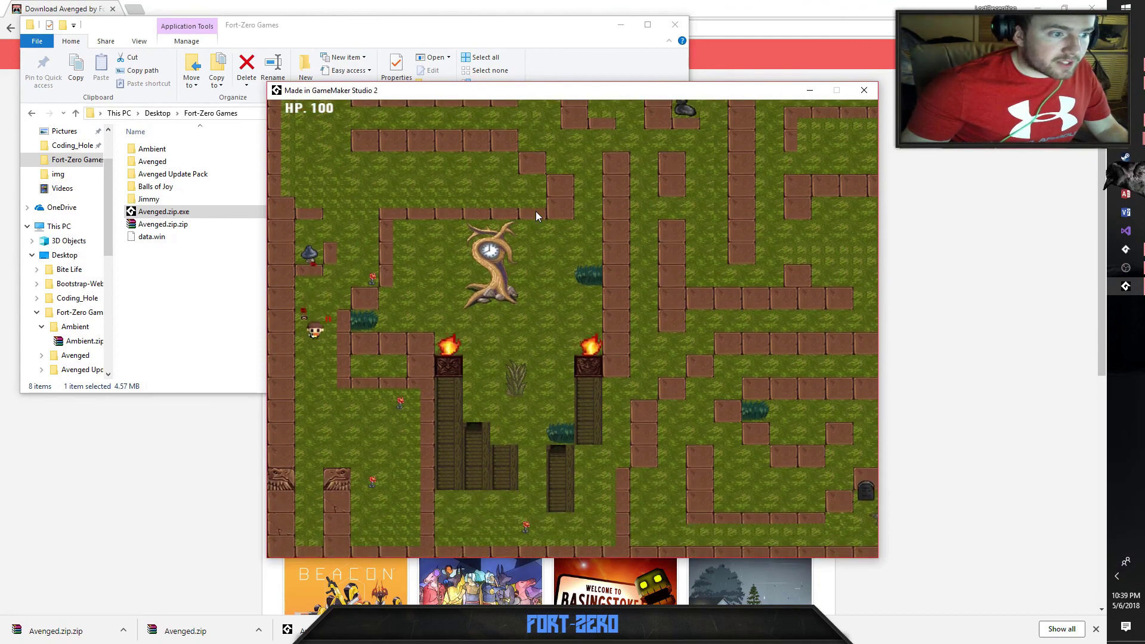
key(d)
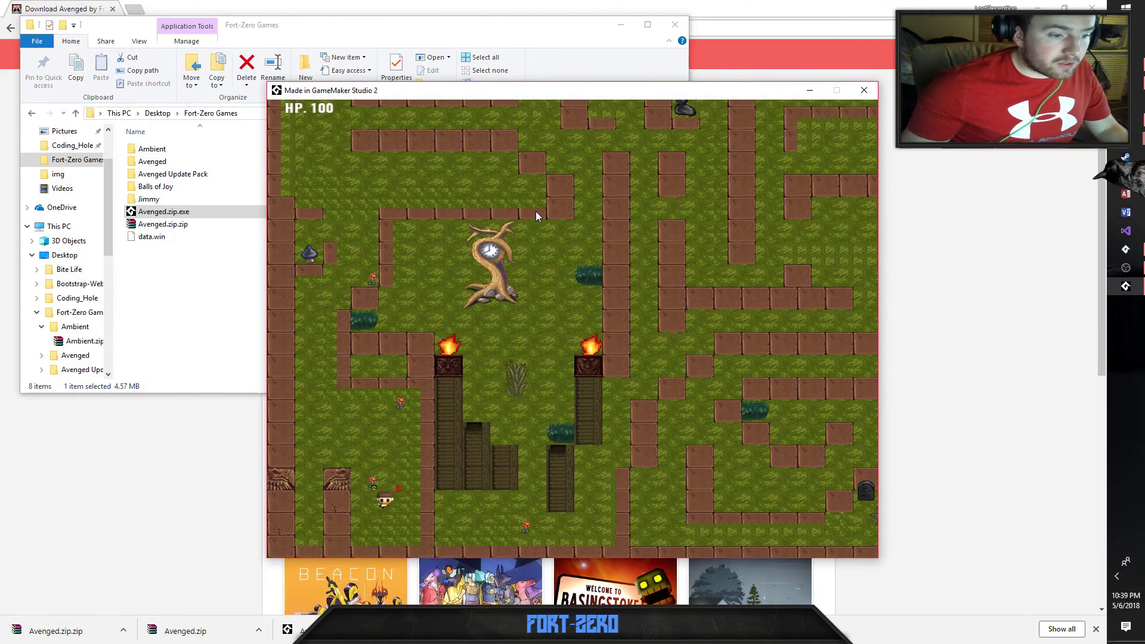
key(a)
key(w)
key(w)
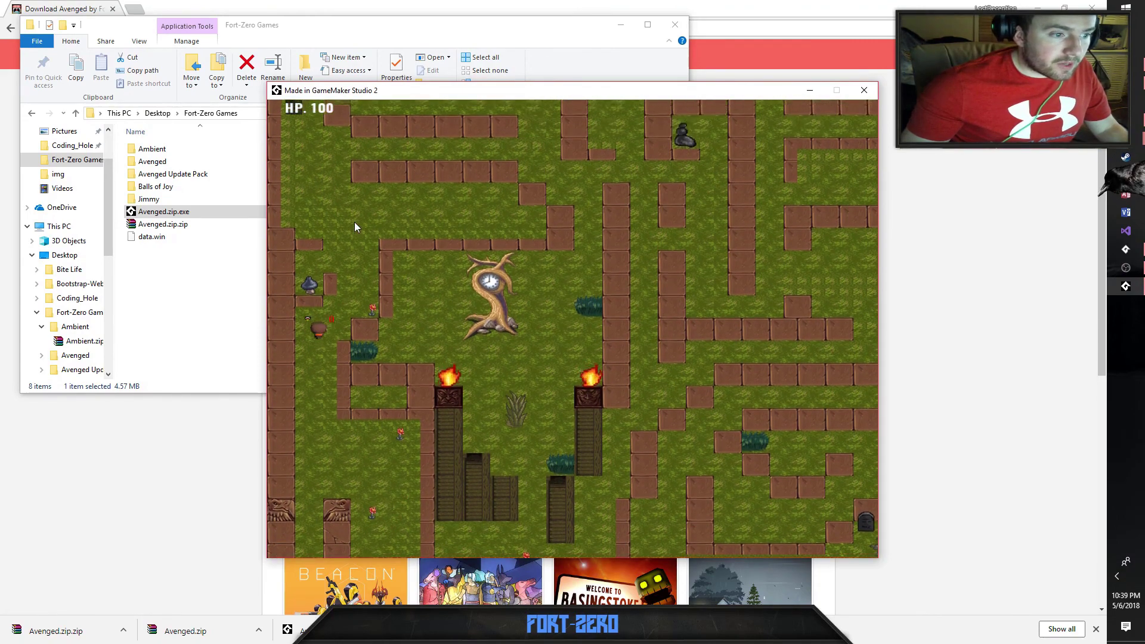
key(w)
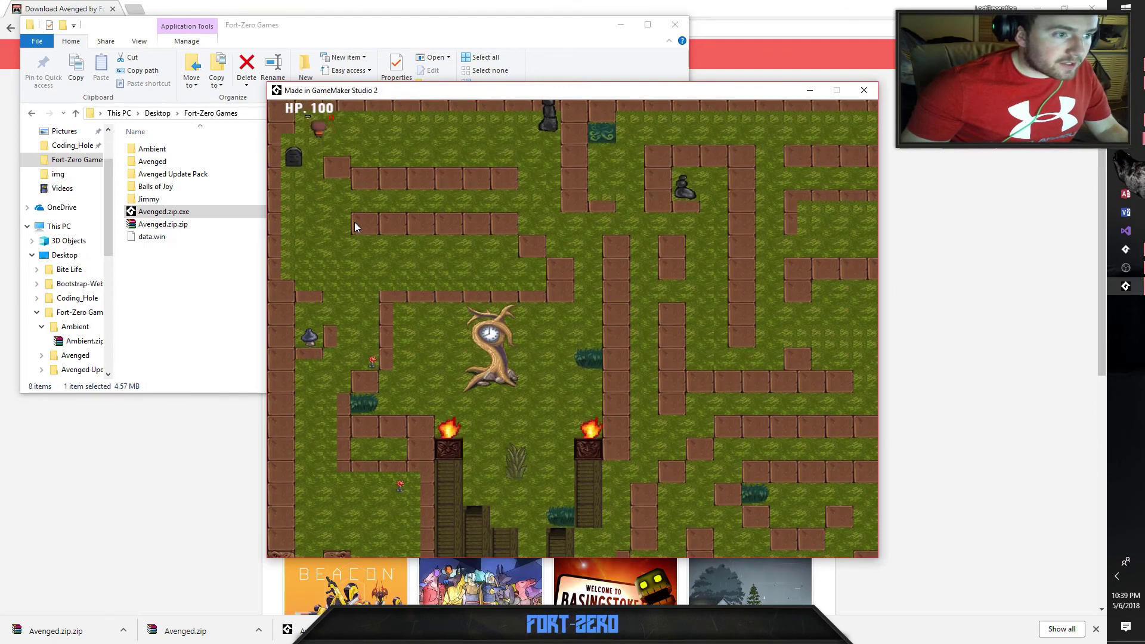
key(d)
key(s)
key(a)
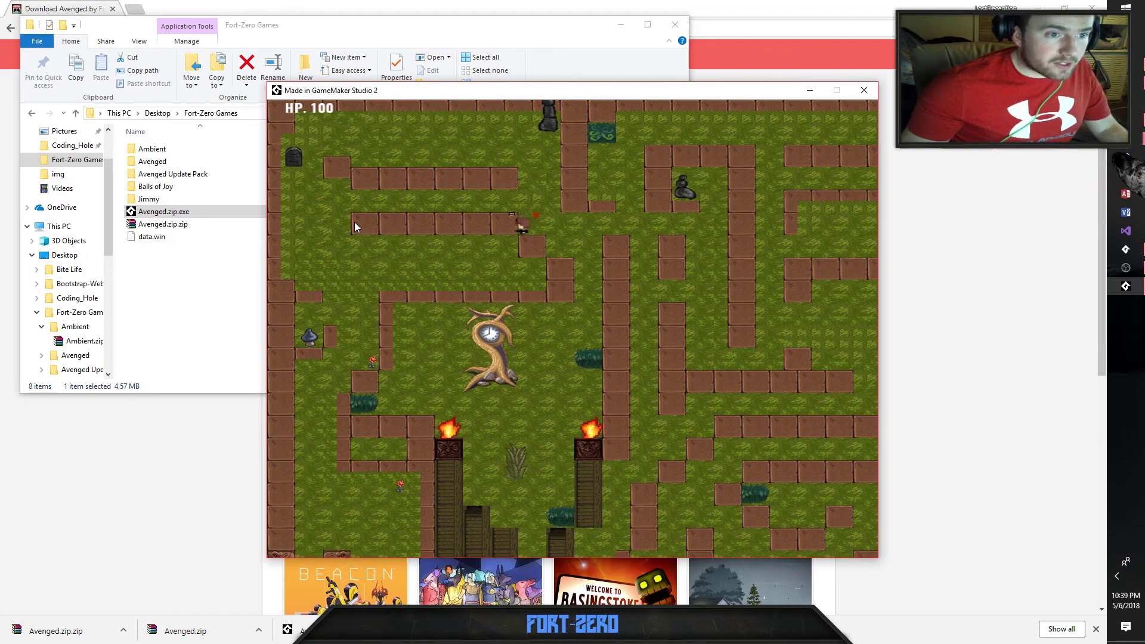
key(s)
key(s)
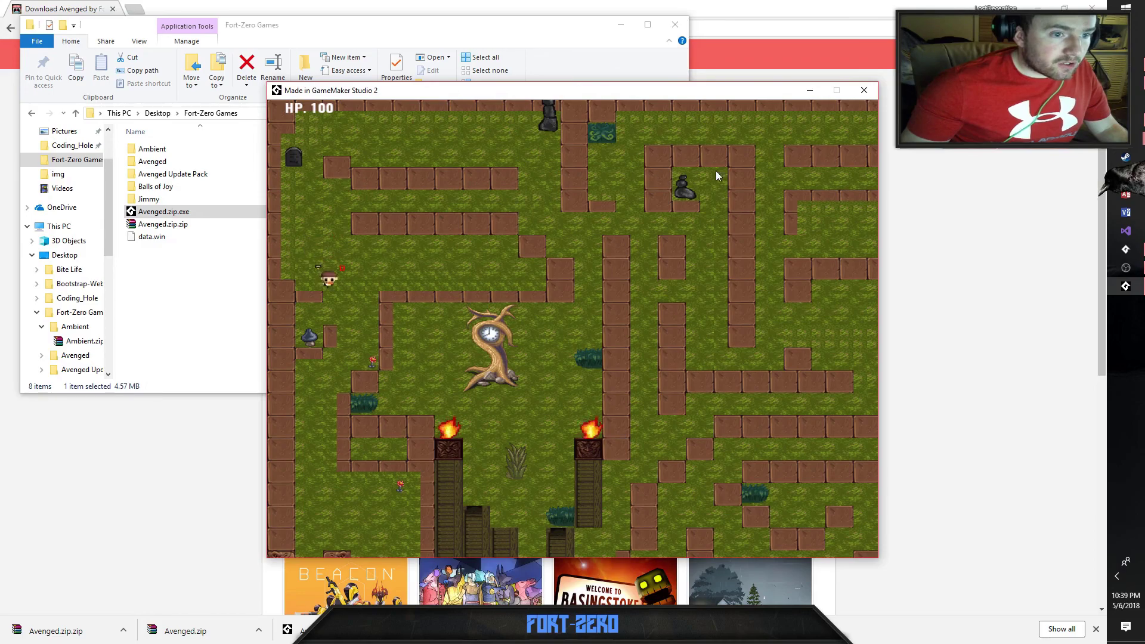